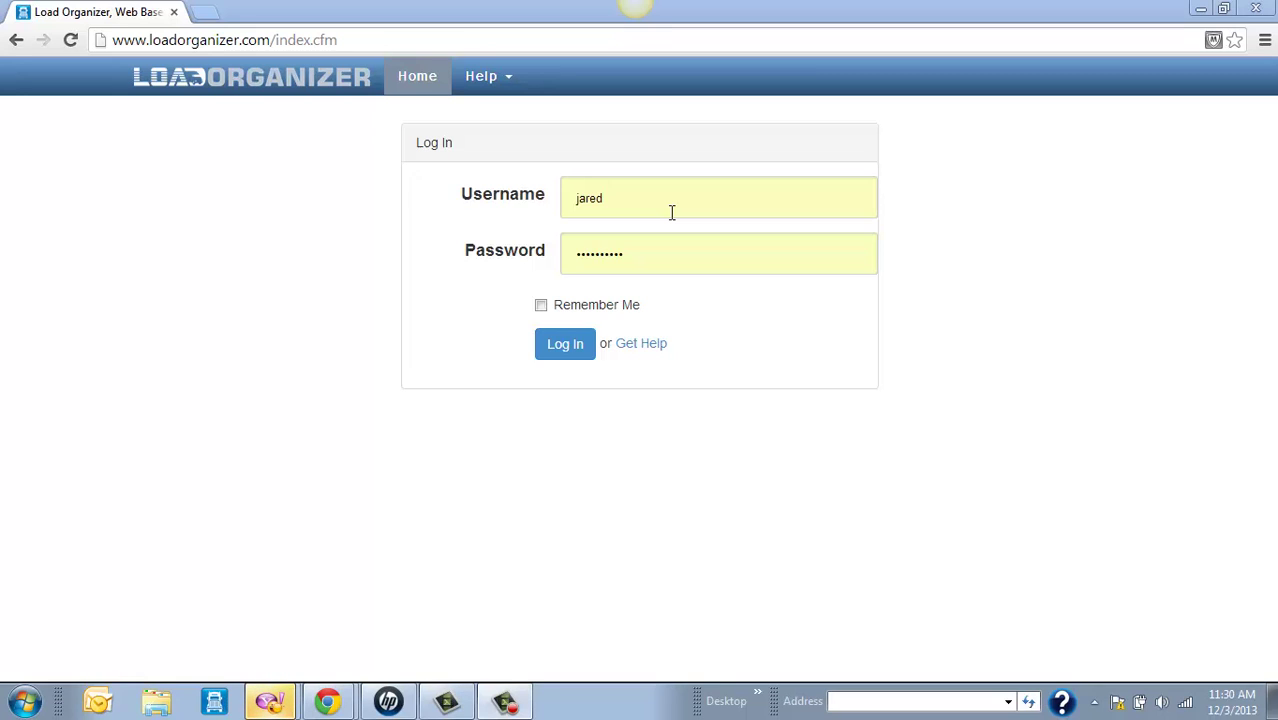
# Log in to LoadOrganizer and land on the Contracts page showing the Malden–Rose Creek contract
pyautogui.click(579, 350)
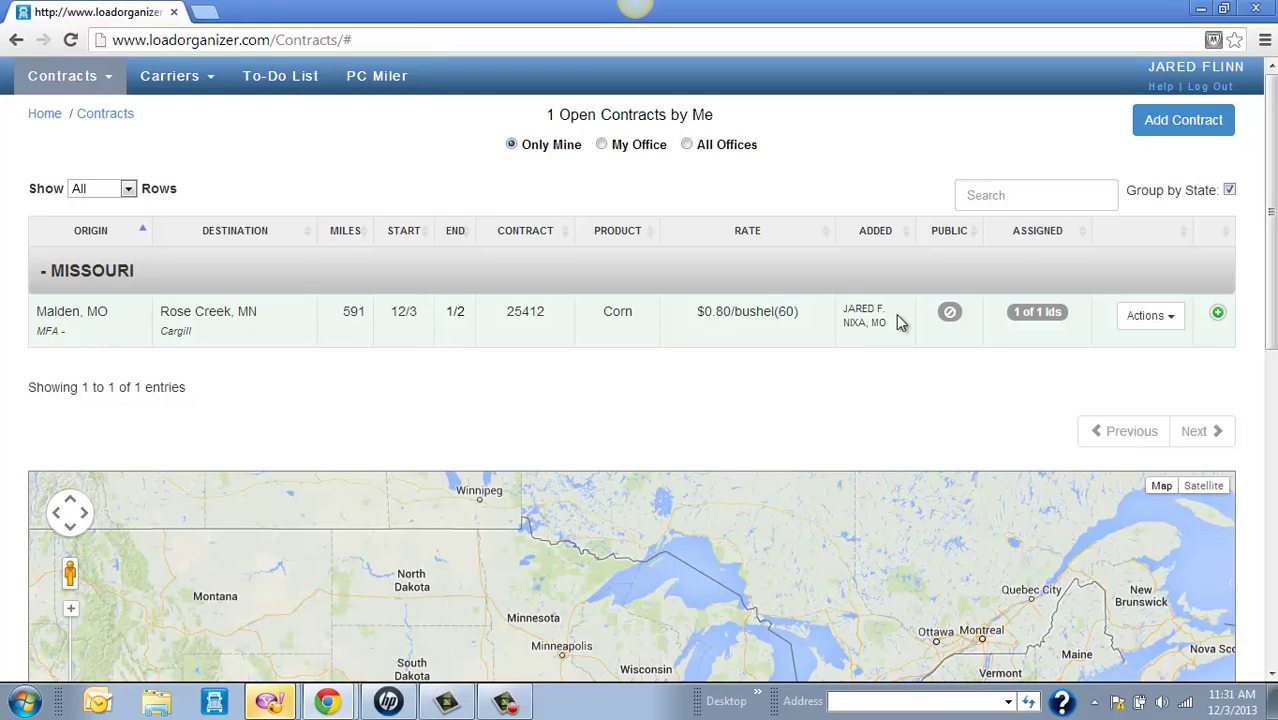
# Reveal the Contracts menu with its + Add Contract option
pyautogui.moveTo(898, 320)
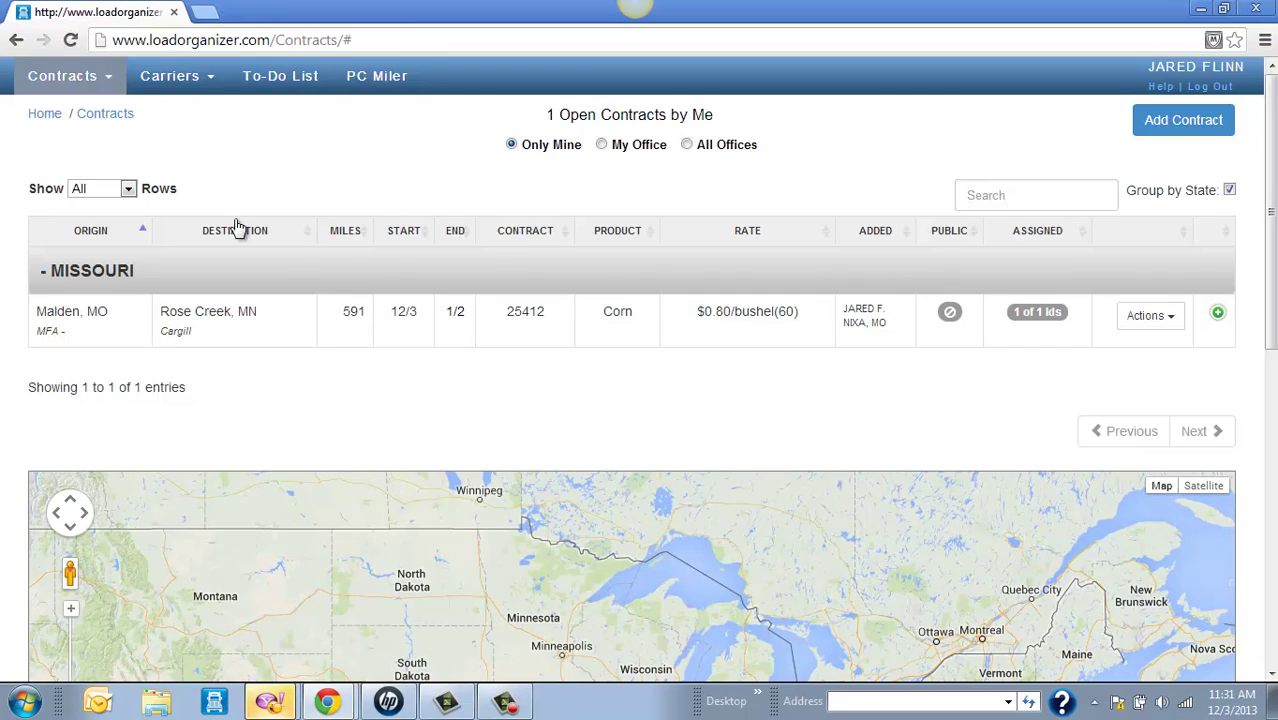
pyautogui.moveTo(190, 87)
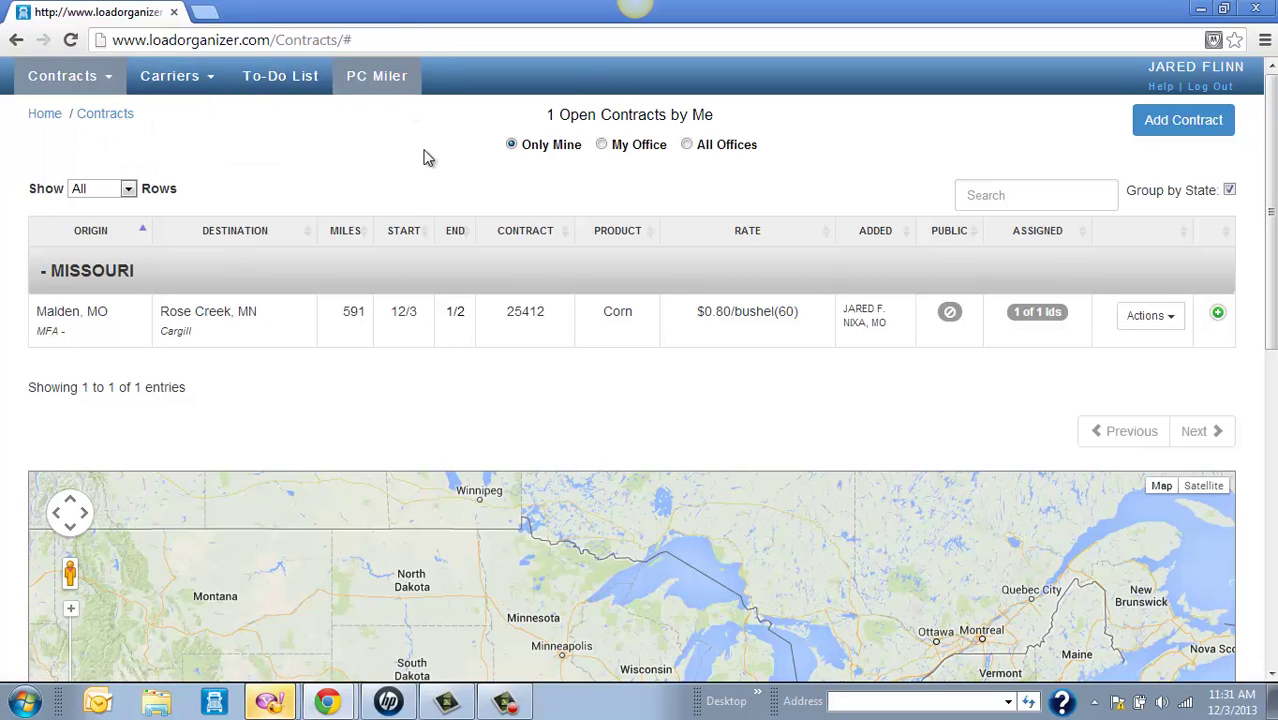
# Start a new contract numbered 56456, shipping from 12/3/2013, with drop location retyped as 'saint louis, mo'
pyautogui.moveTo(62, 76)
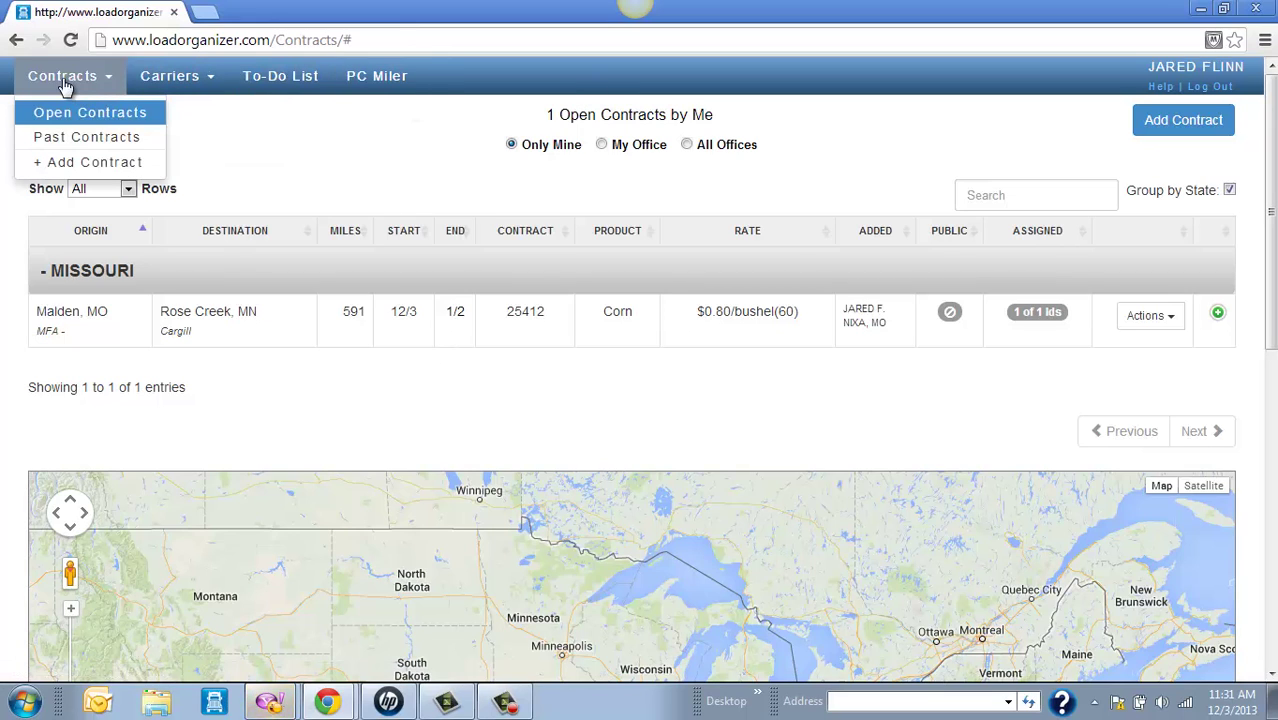
pyautogui.click(68, 172)
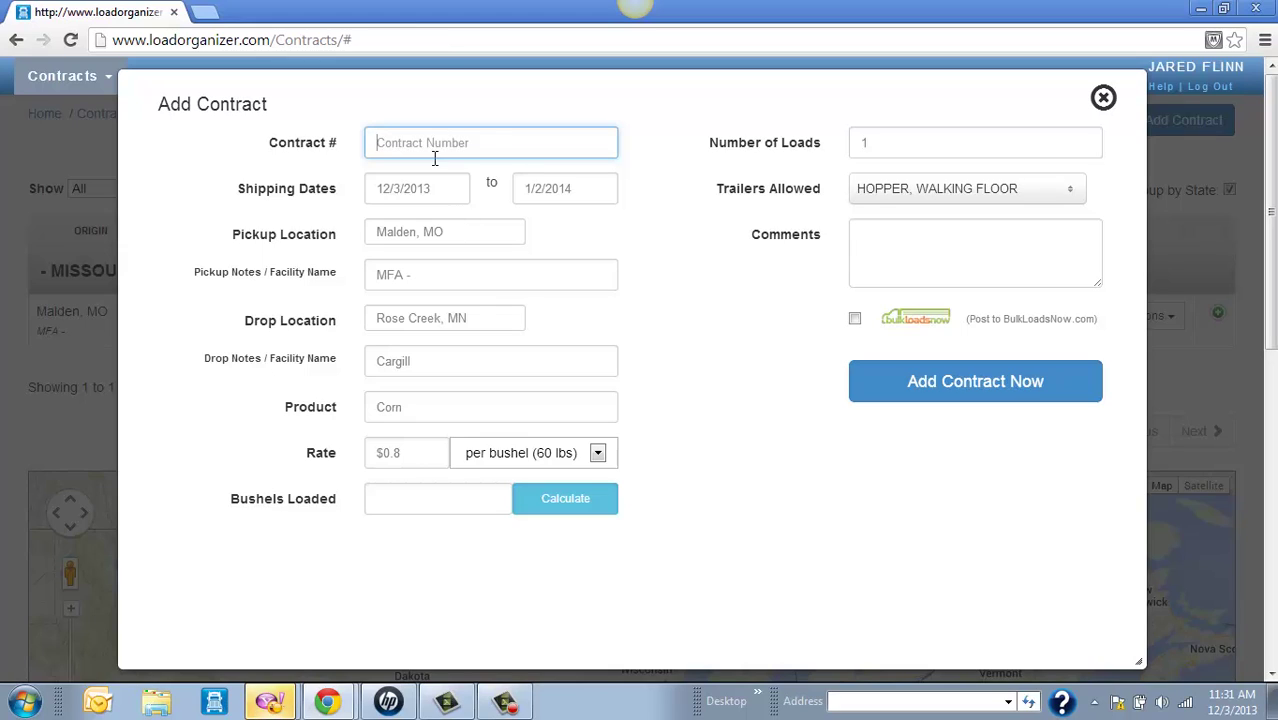
pyautogui.write('564566')
pyautogui.click(396, 189)
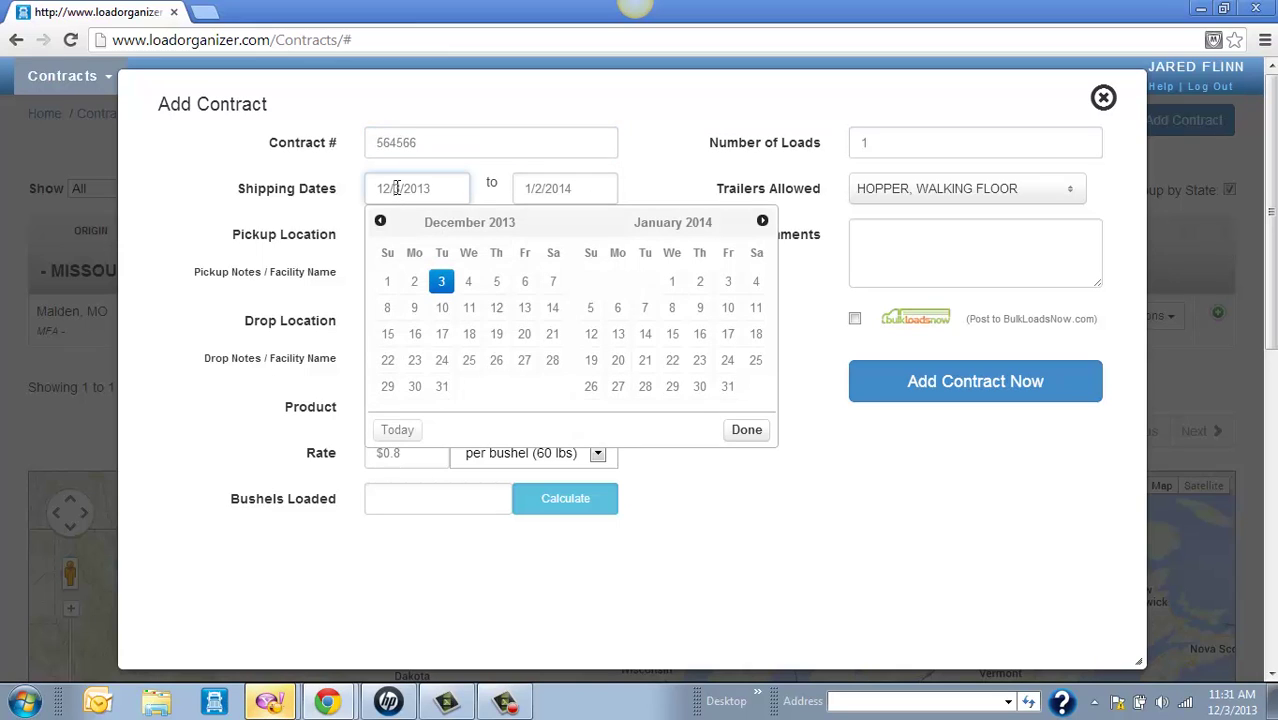
pyautogui.click(328, 205)
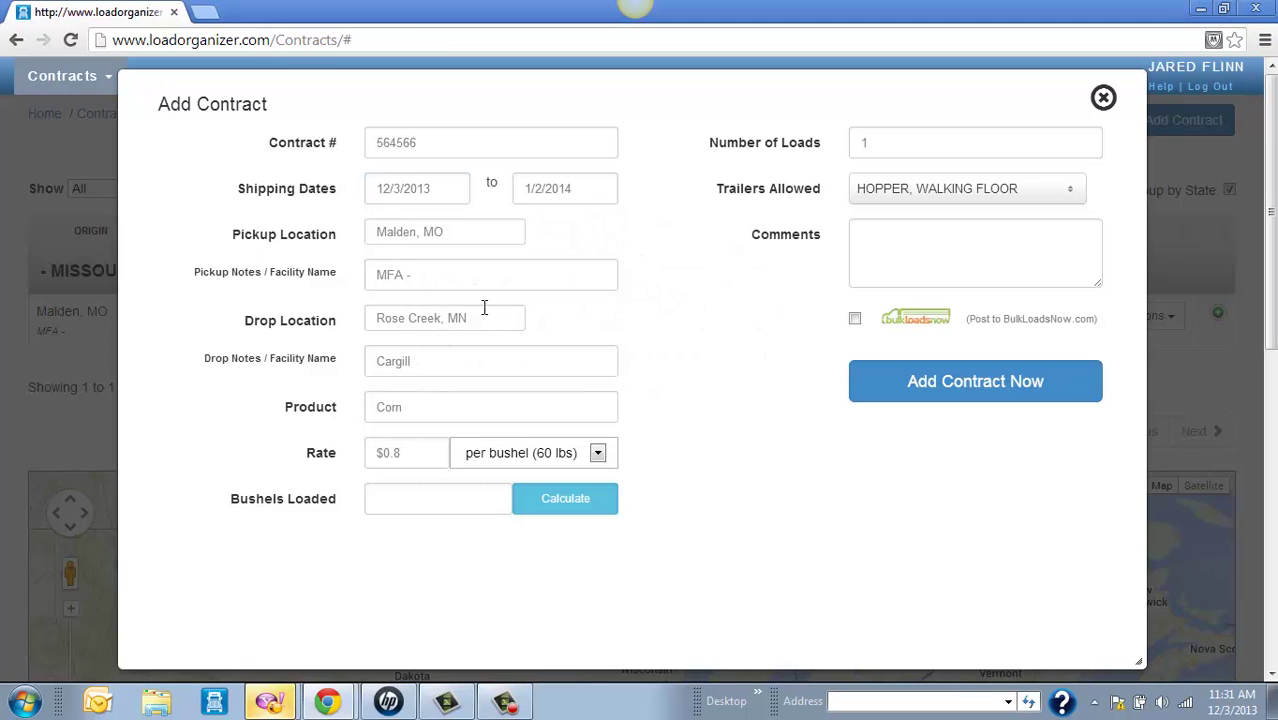
pyautogui.moveTo(482, 314); pyautogui.dragTo(338, 330)
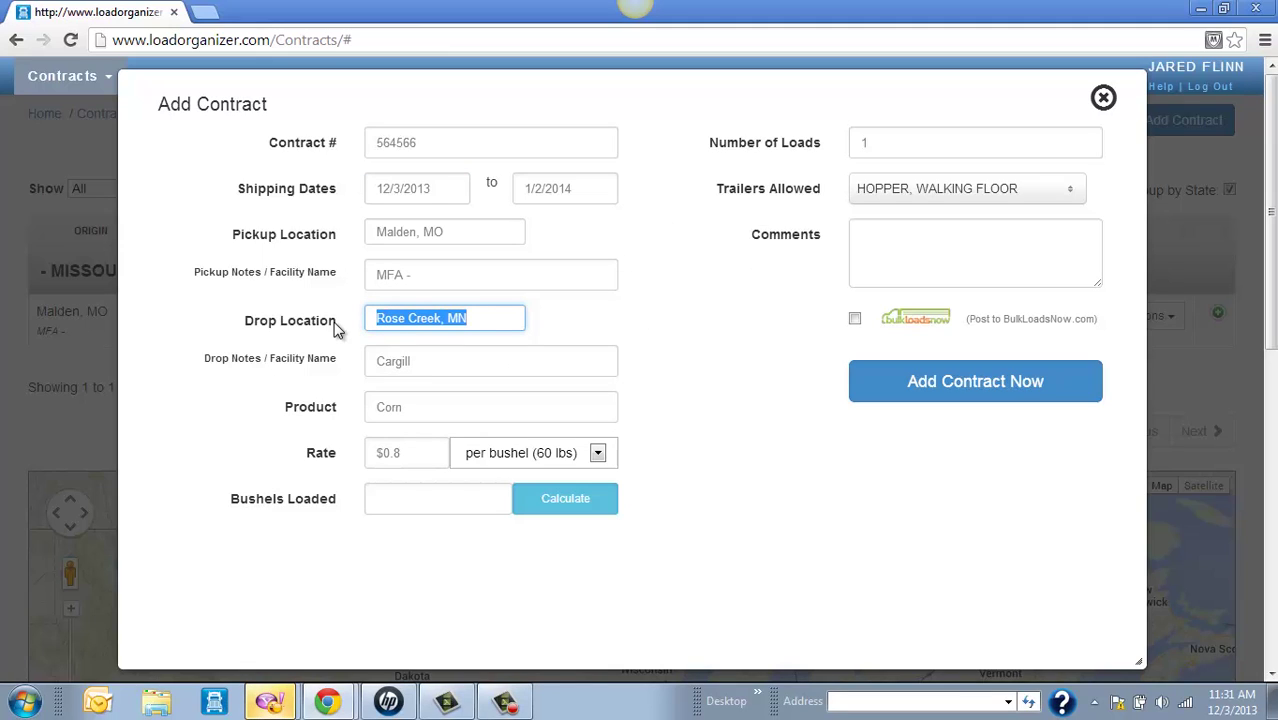
pyautogui.write('s')
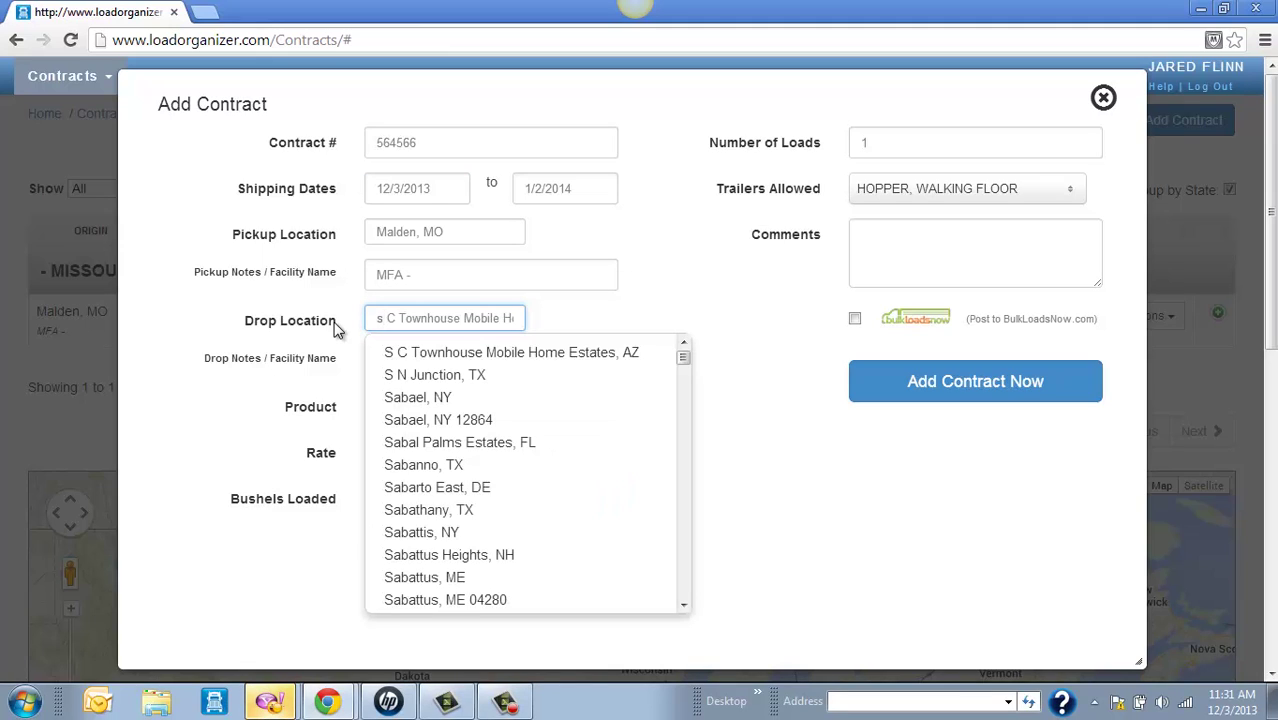
pyautogui.write('ain')
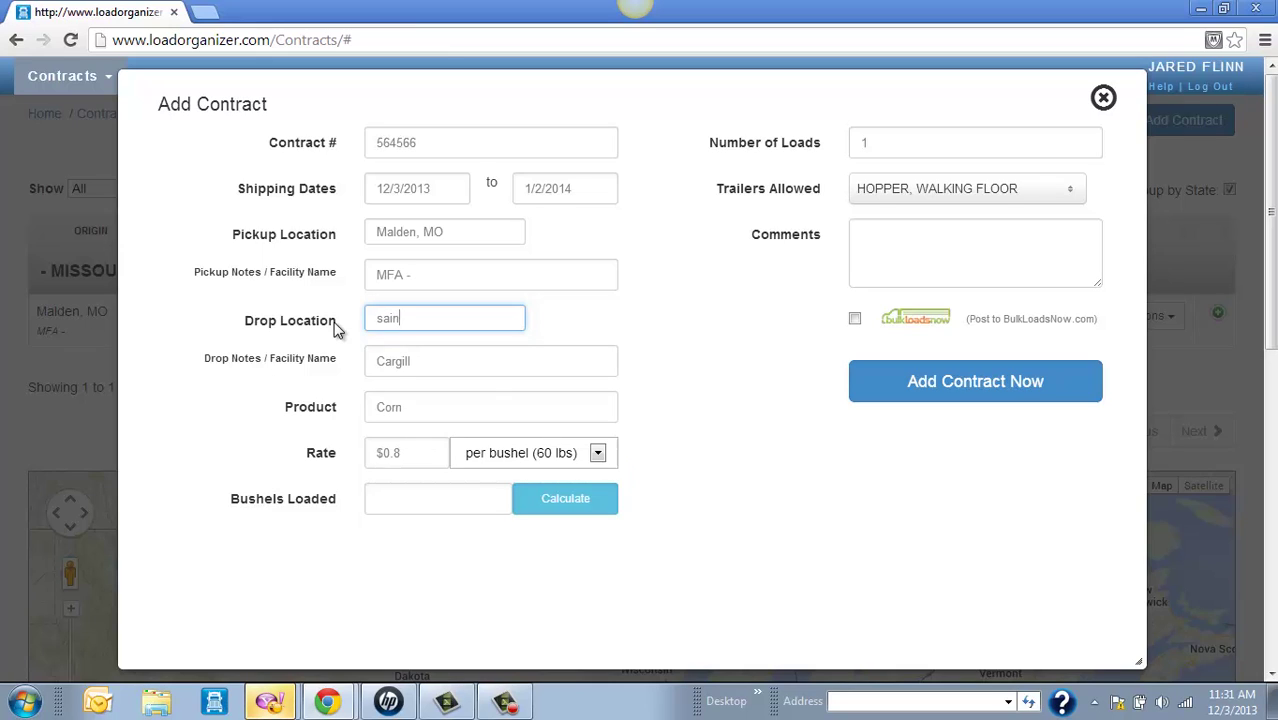
pyautogui.write('t louis')
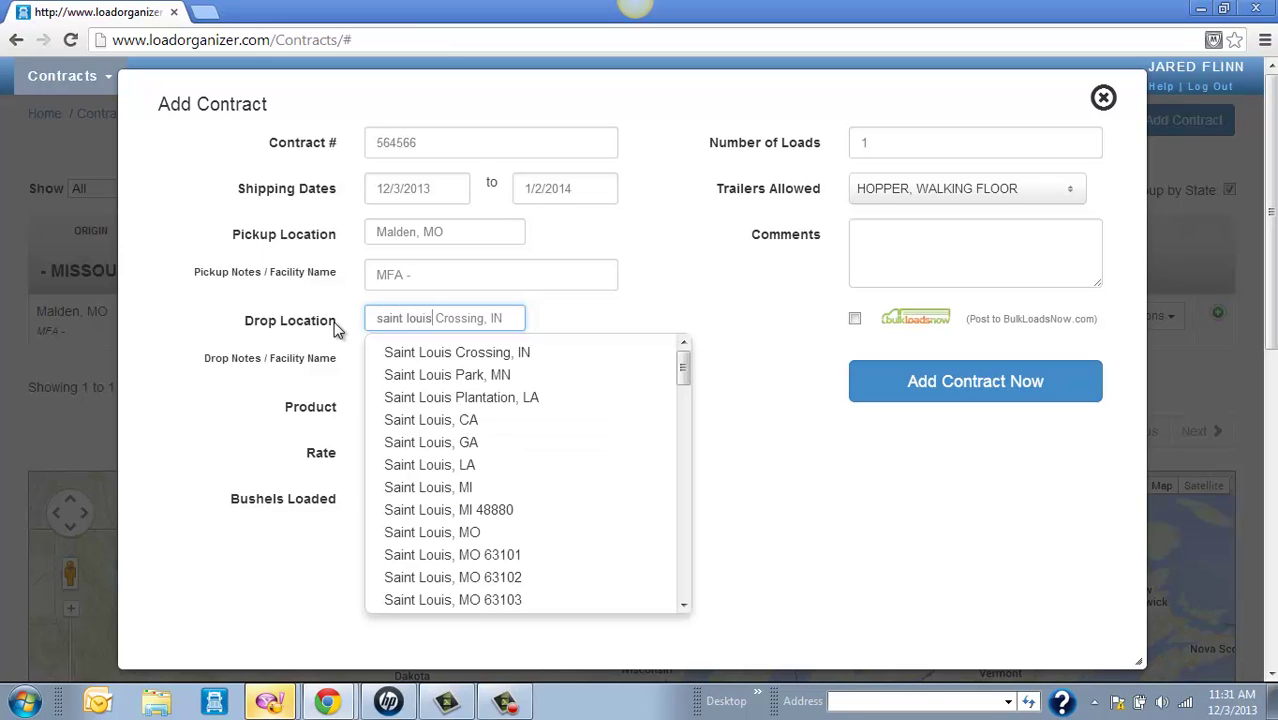
pyautogui.write(', ')
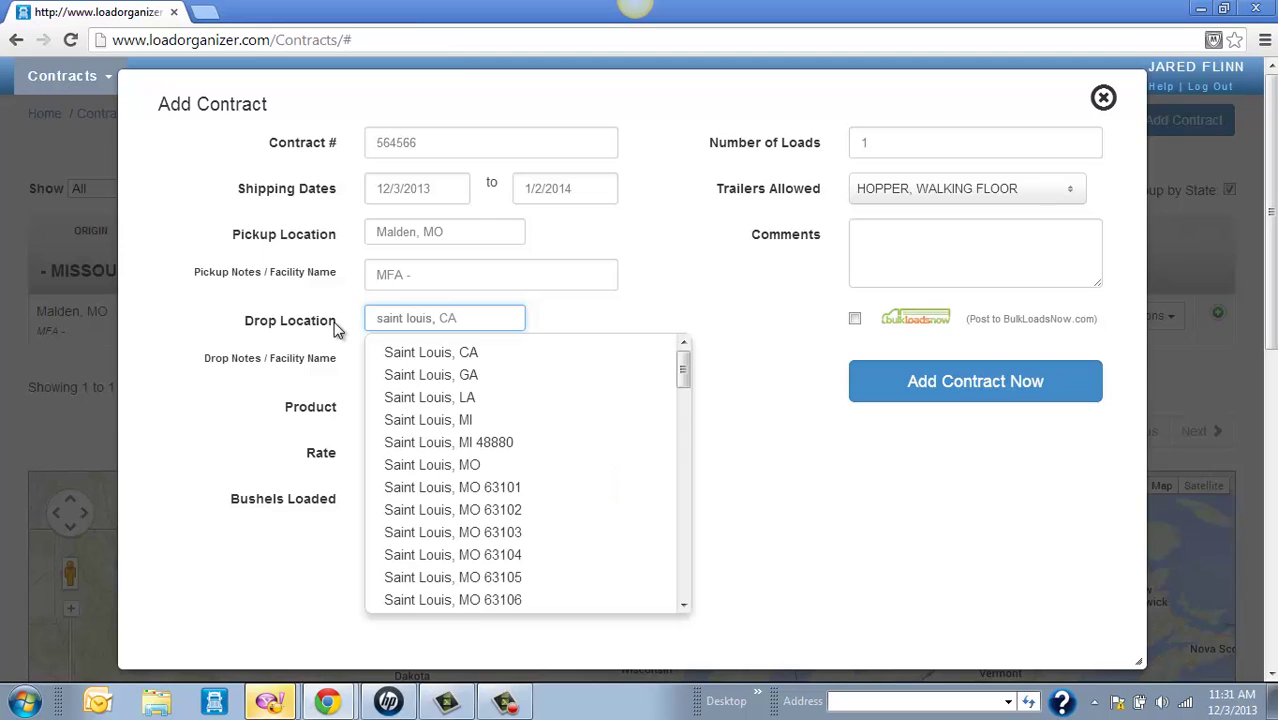
pyautogui.write('mo')
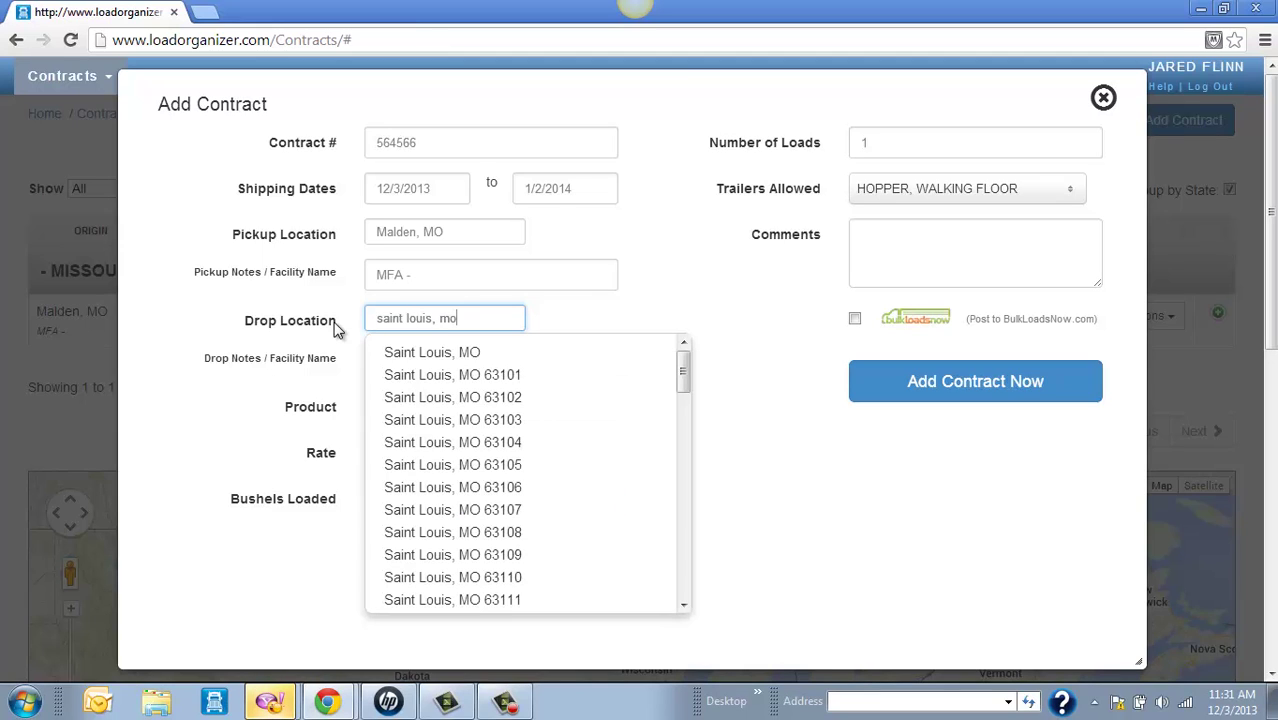
# Set the drop to Cargill, Saint Louis, MO, product Corn, at $0.8 per bushel (60 lbs)
pyautogui.click(430, 354)
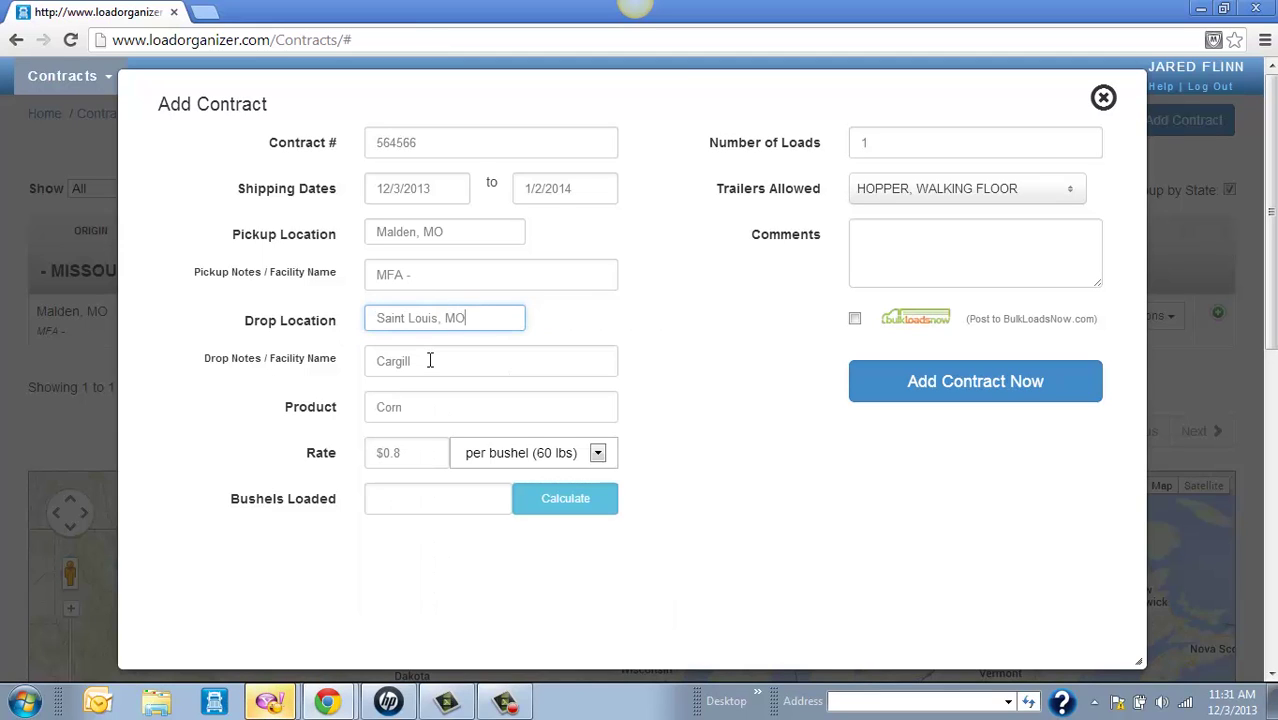
pyautogui.click(448, 361)
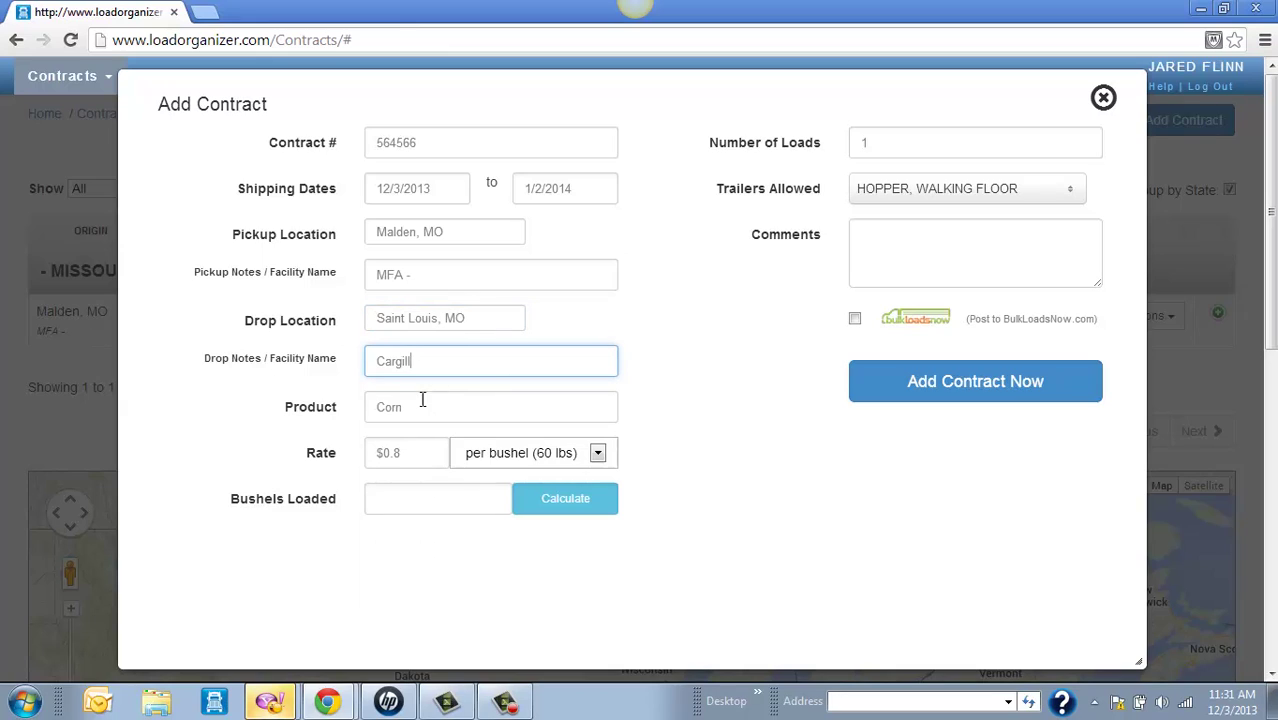
pyautogui.doubleClick(380, 412)
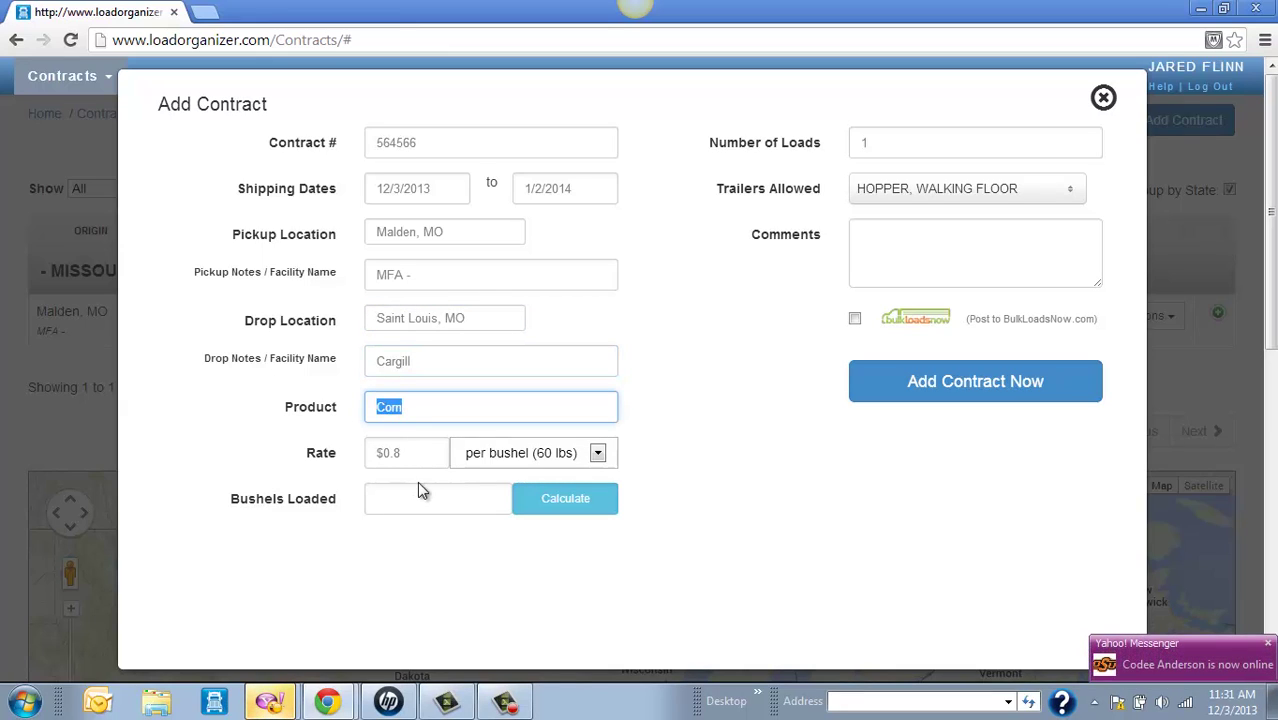
pyautogui.click(407, 452)
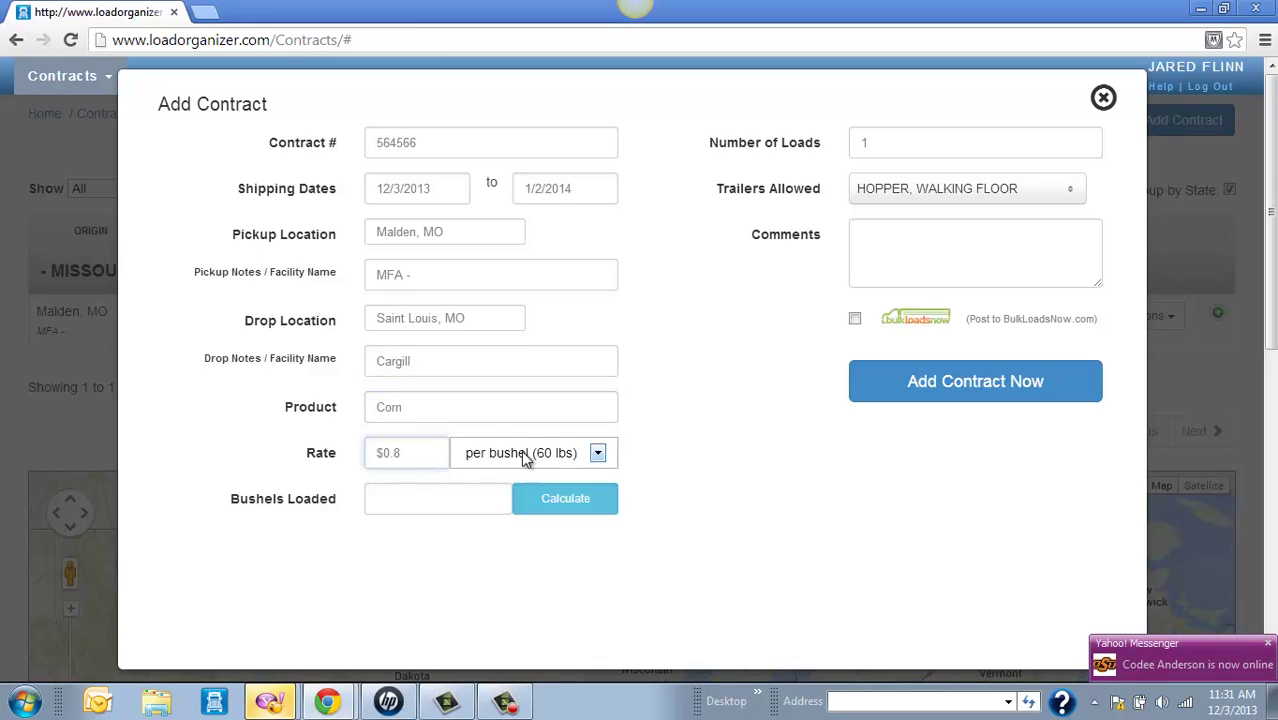
pyautogui.click(598, 452)
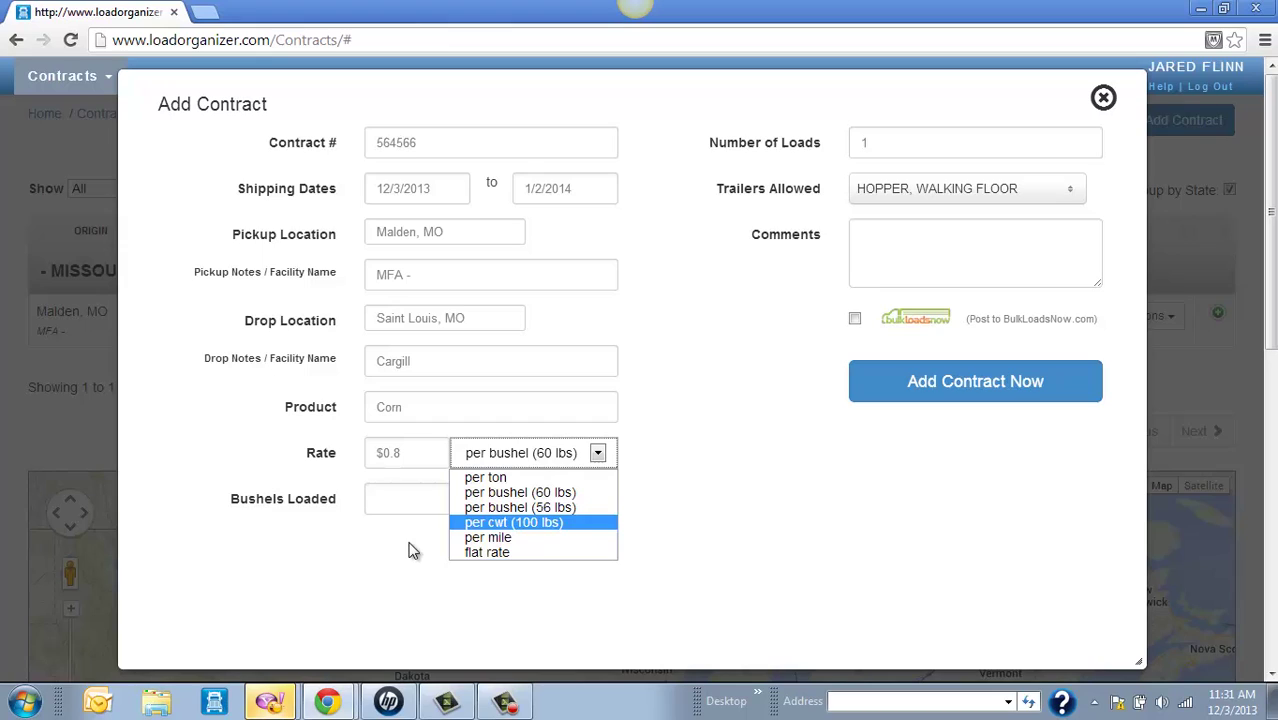
pyautogui.click(410, 520)
# Enter 900 bushels loaded and 22 loads, keeping hopper and walking floor trailers allowed
pyautogui.click(404, 505)
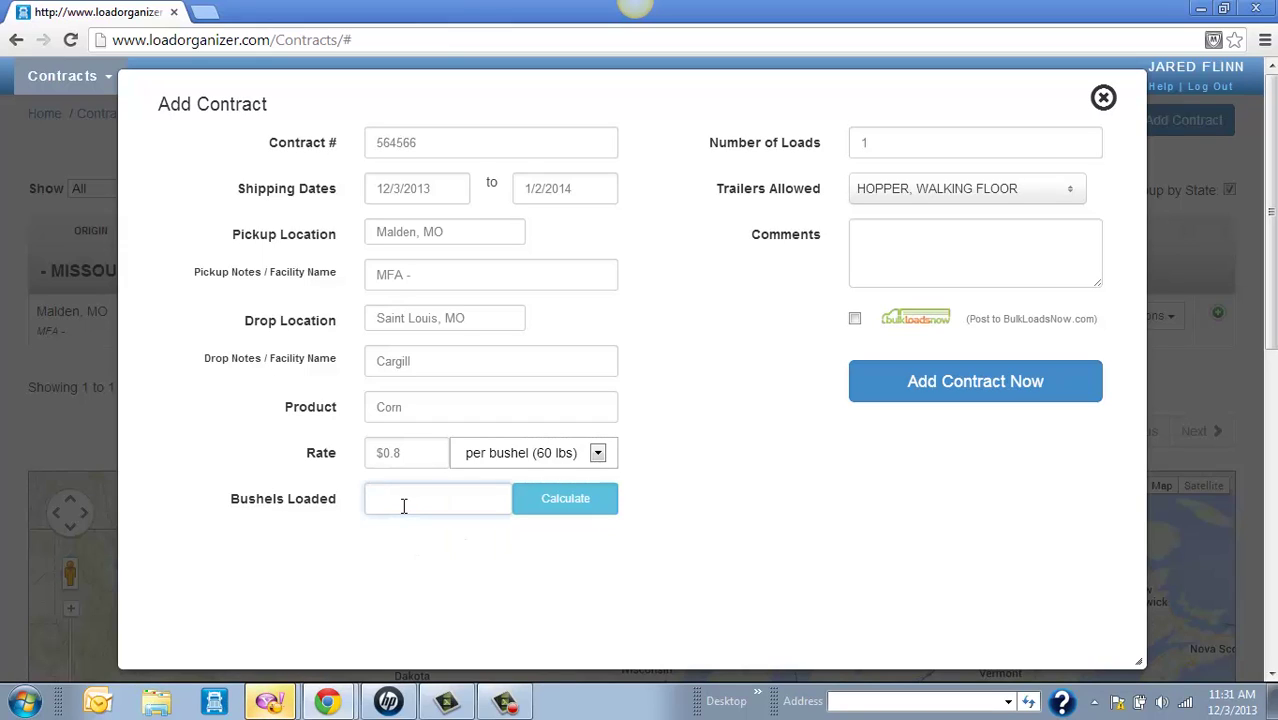
pyautogui.write('900')
pyautogui.click(866, 142)
pyautogui.doubleClick(866, 142)
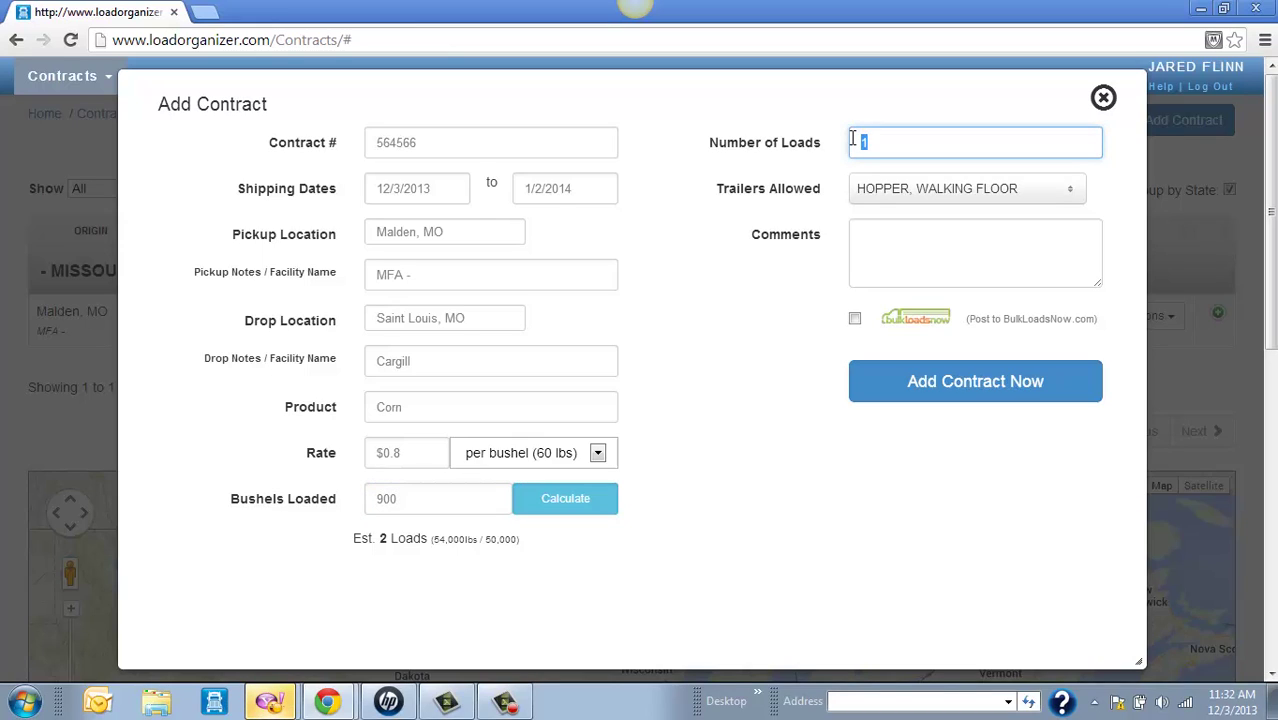
pyautogui.write('22')
pyautogui.click(955, 188)
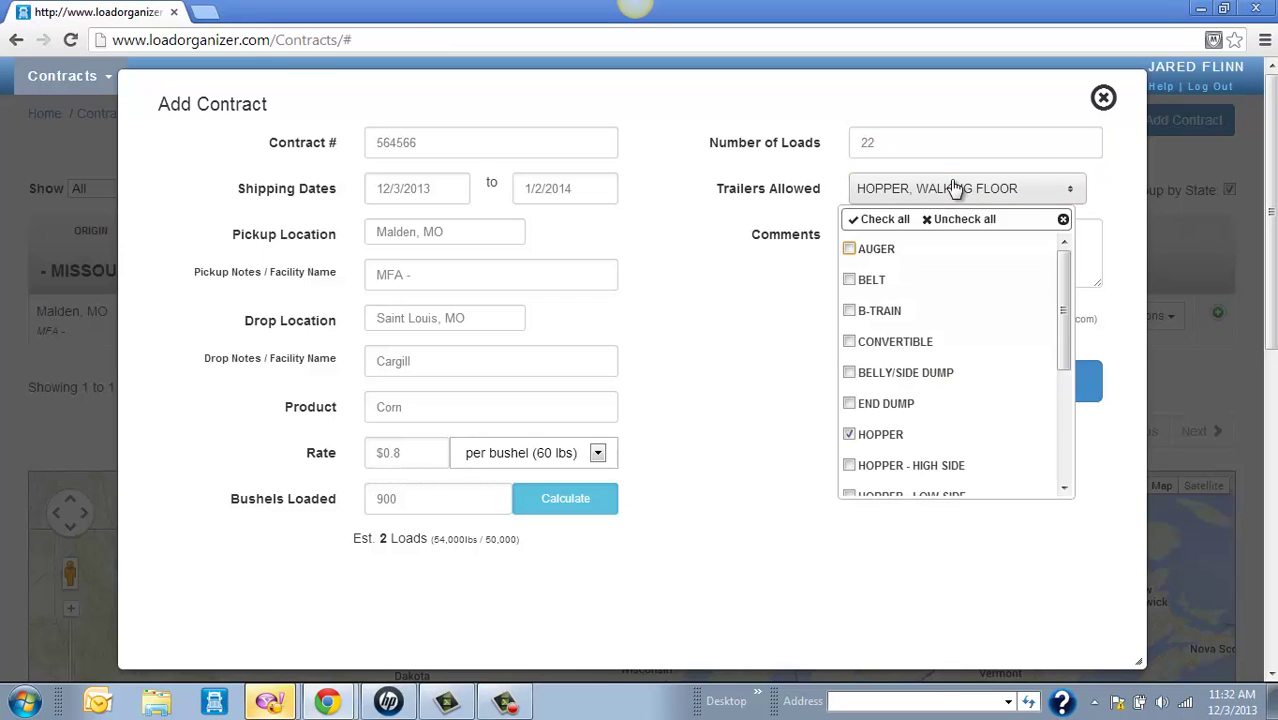
pyautogui.click(955, 188)
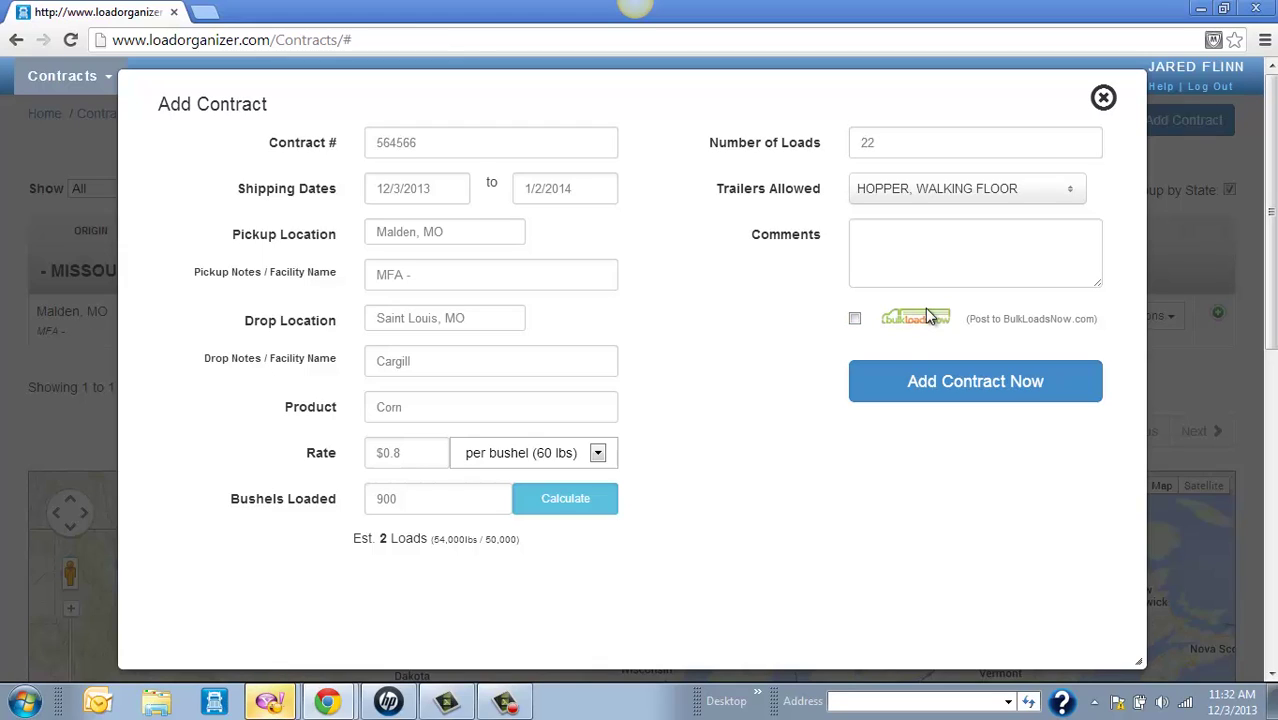
# Submit the Malden–Saint Louis corn contract with BulkLoadsNow posting left off
pyautogui.click(855, 320)
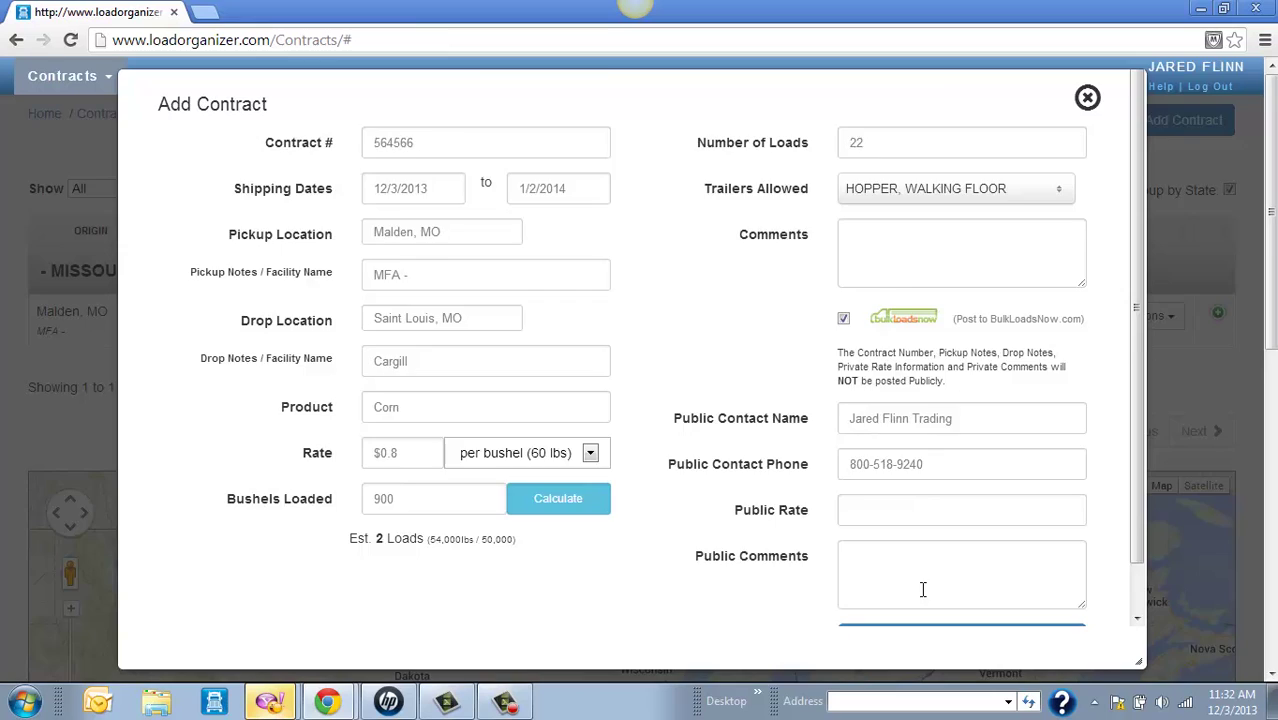
pyautogui.scroll(-1, 923, 589)
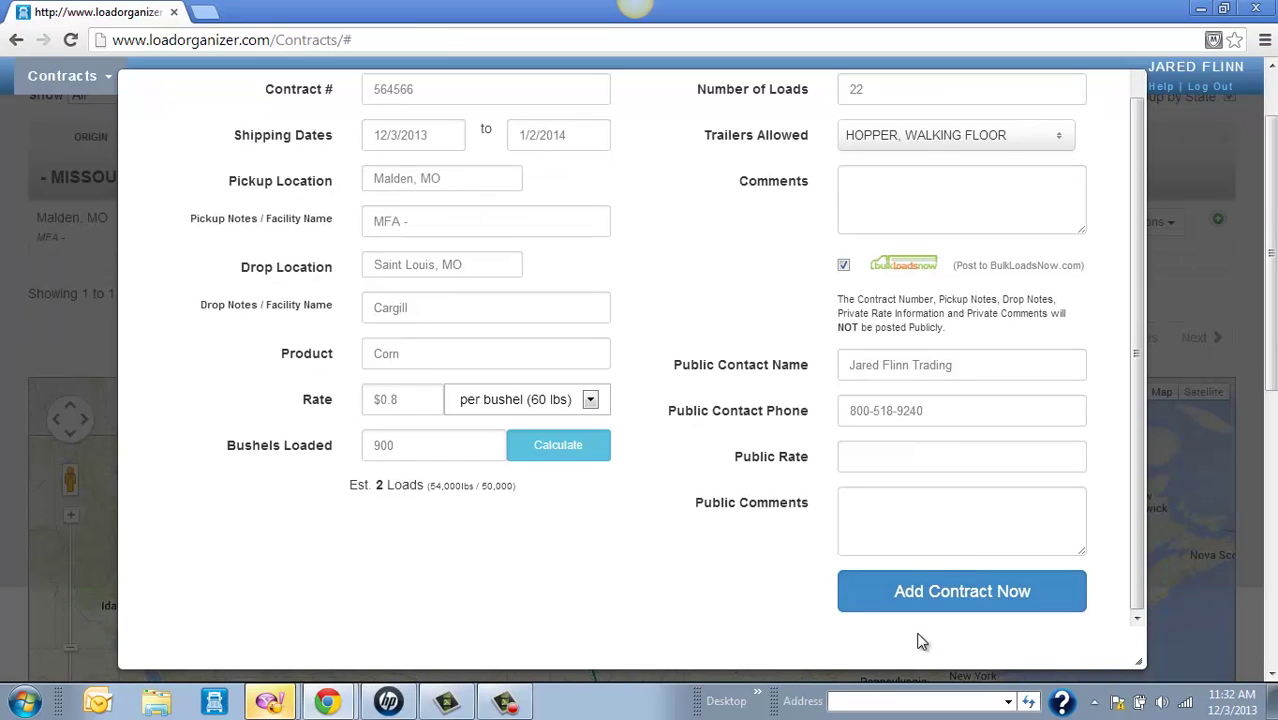
pyautogui.click(844, 265)
pyautogui.click(979, 382)
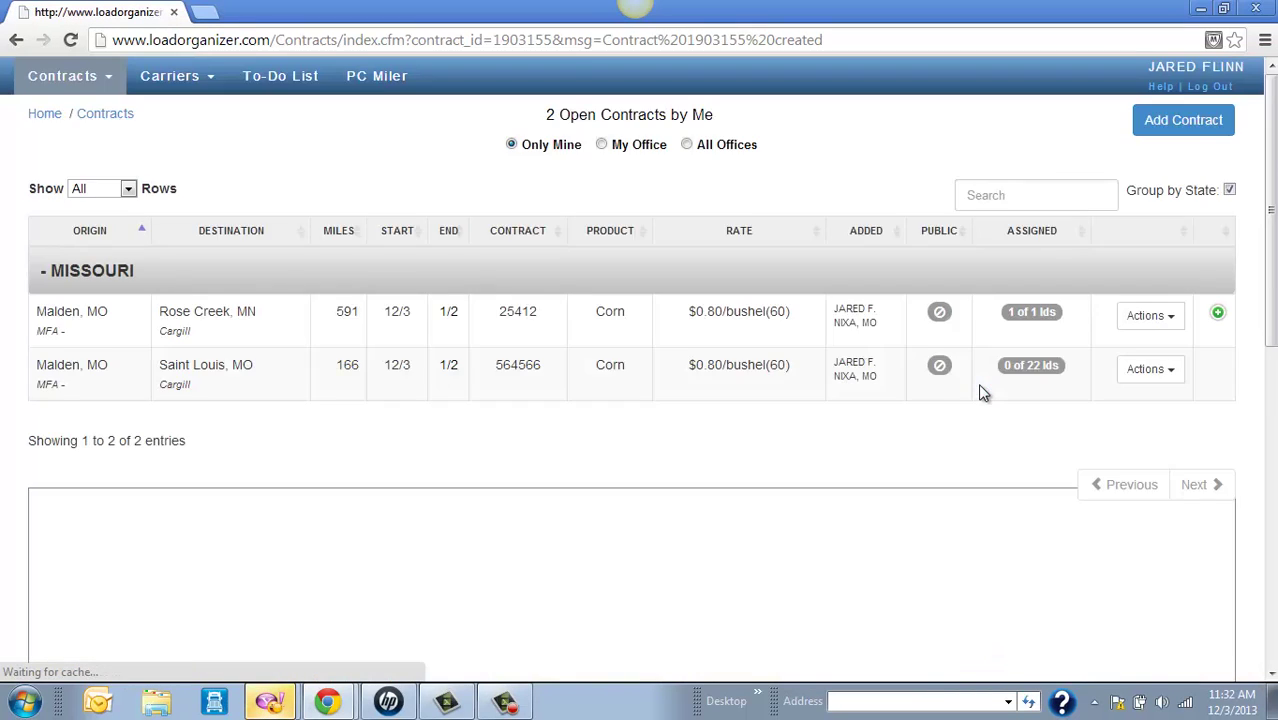
# Scroll back to the contracts table and show the Actions menu for the Malden–Rose Creek contract
pyautogui.scroll(-2, 980, 393)
pyautogui.scroll(2, 217, 277)
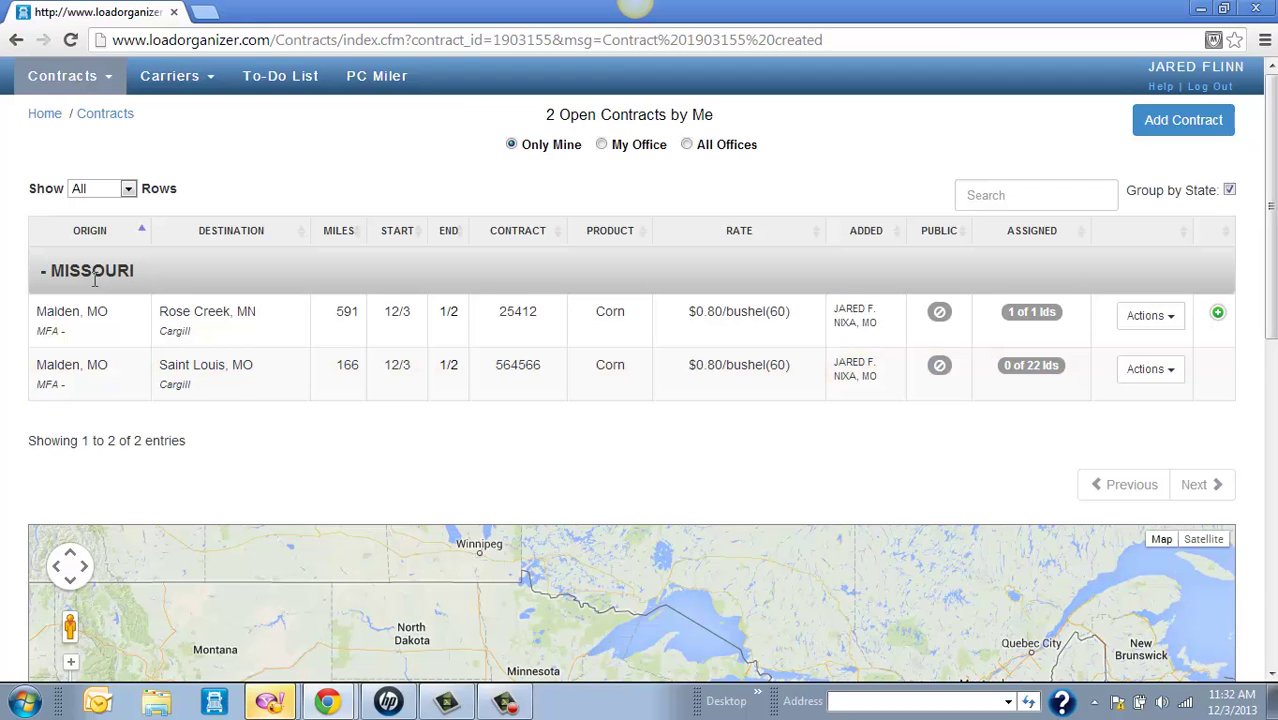
pyautogui.scroll(-5, 95, 280)
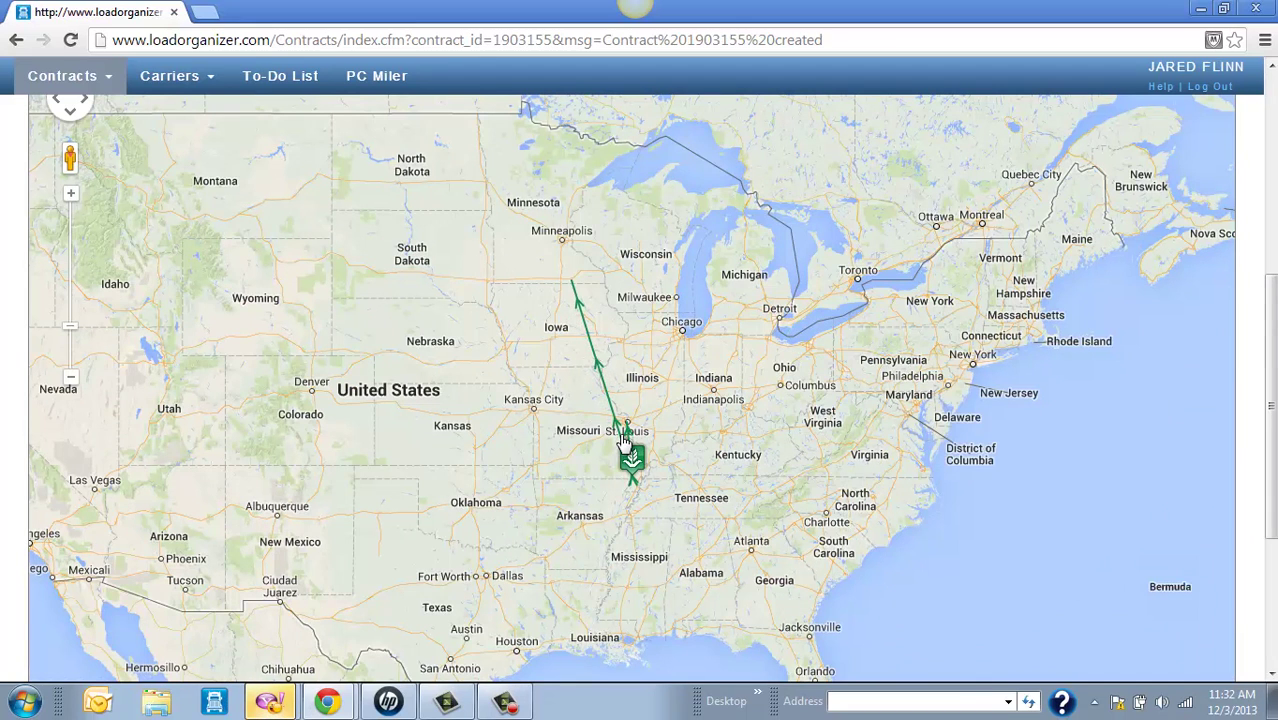
pyautogui.scroll(5, 620, 440)
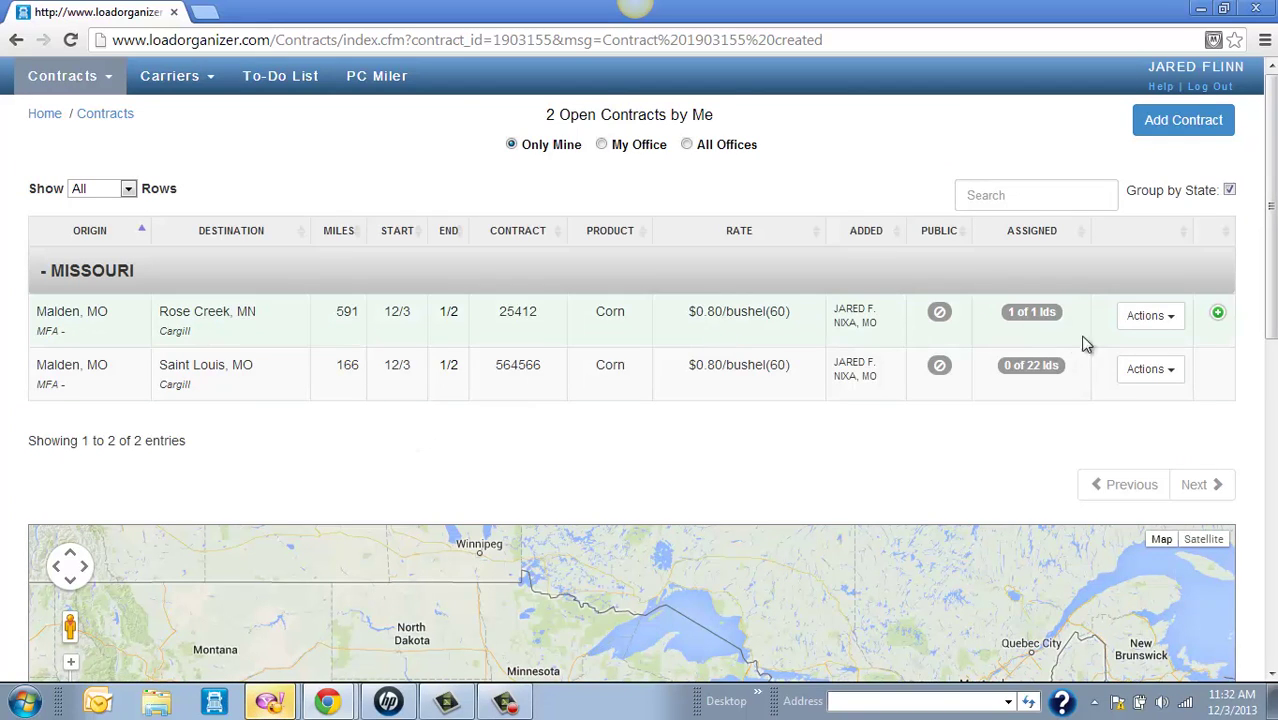
pyautogui.click(1152, 320)
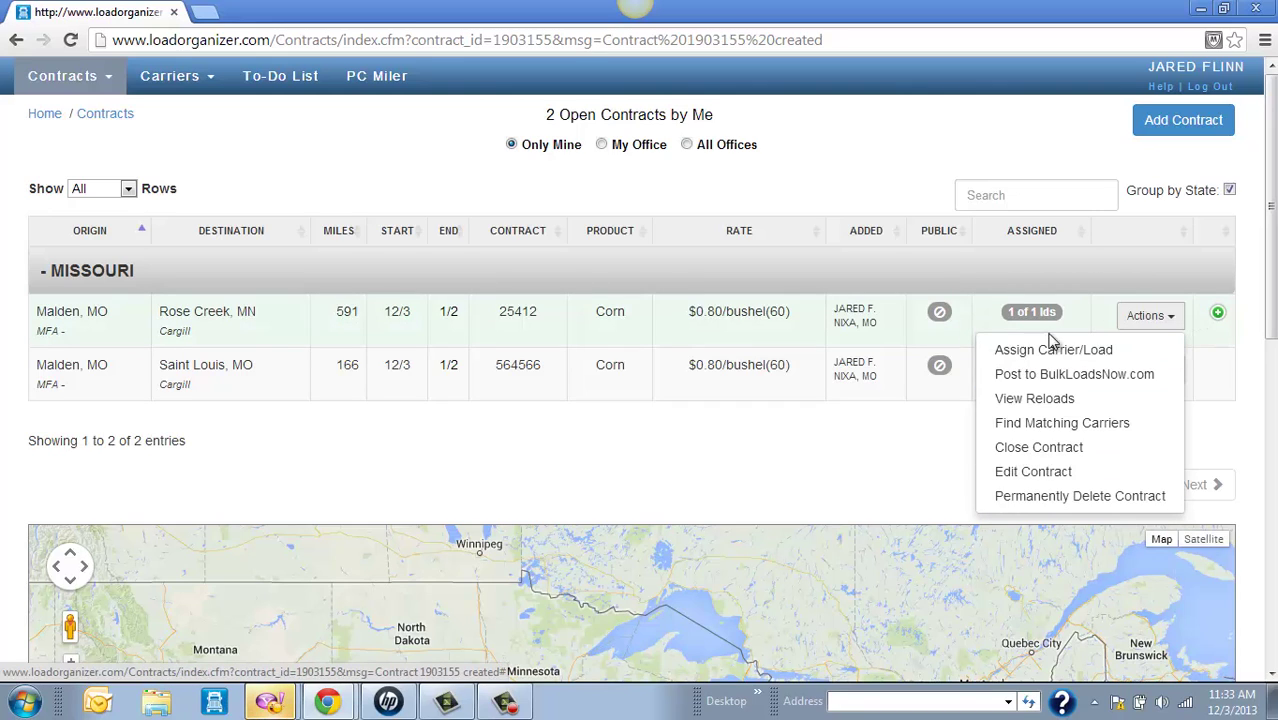
# Expand the Rose Creek contract to see SMART TRUCK LINE INC and show that load's options
pyautogui.click(1082, 321)
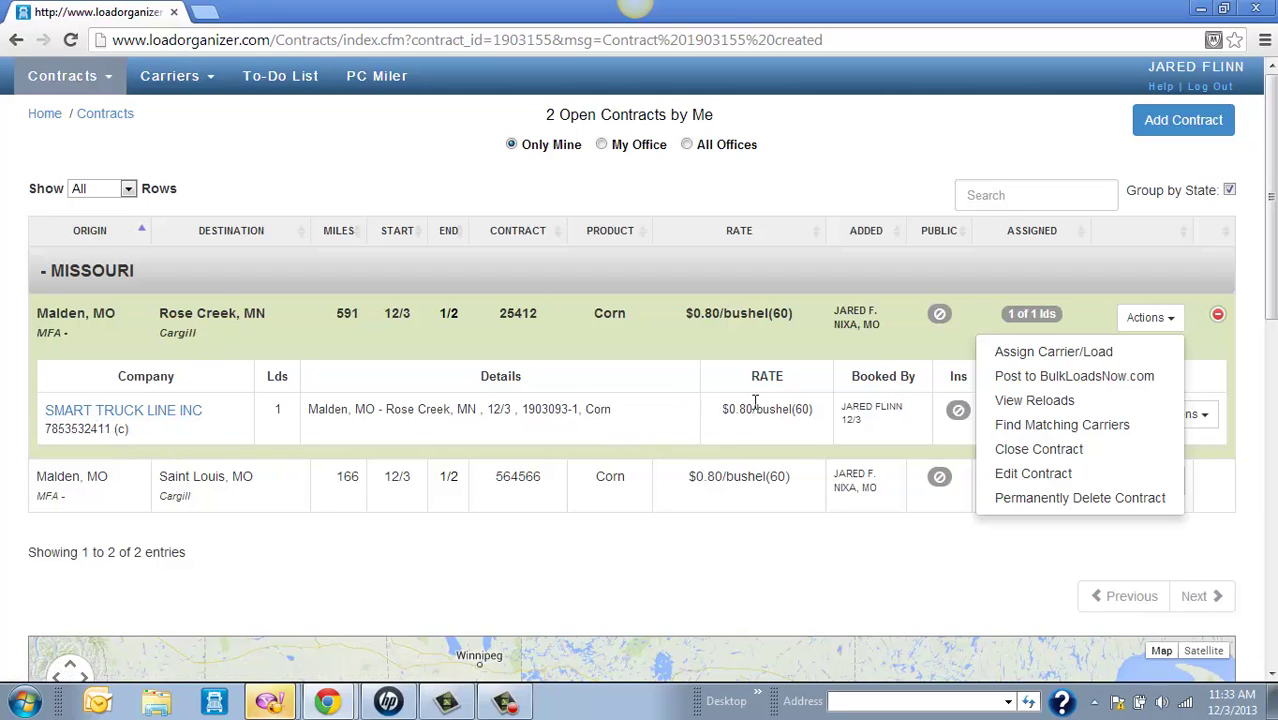
pyautogui.click(1250, 452)
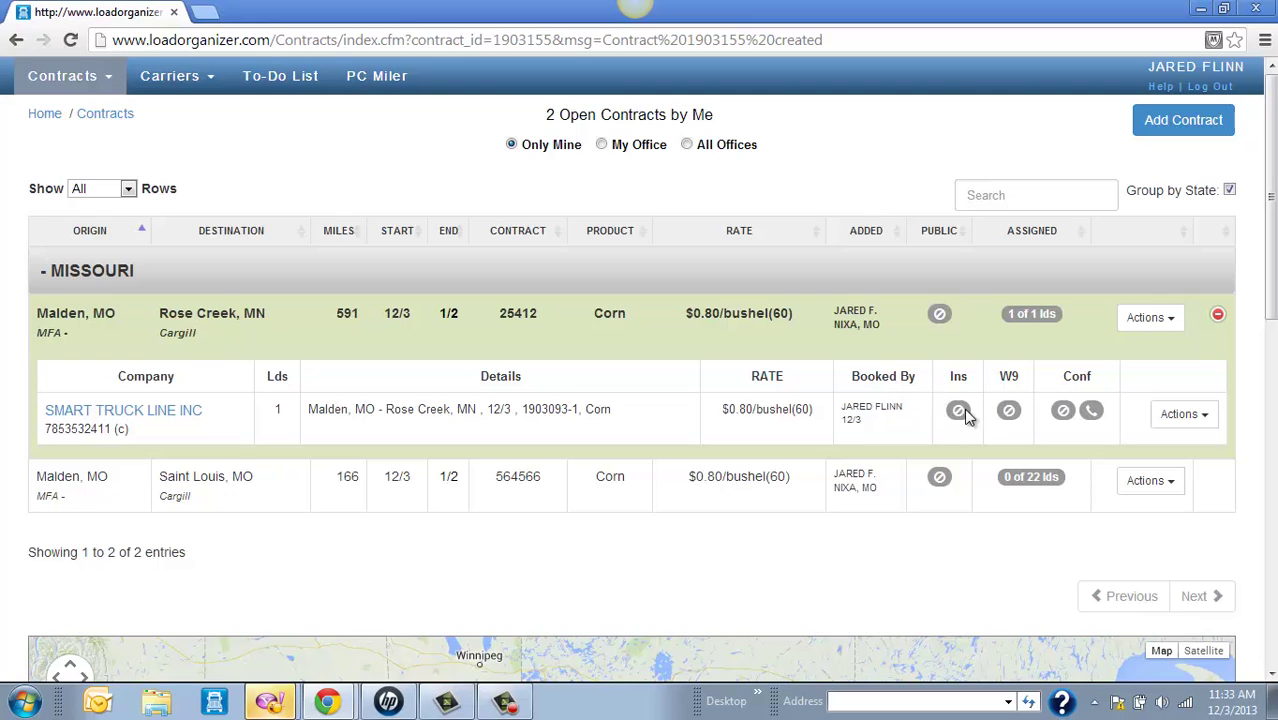
pyautogui.click(1172, 418)
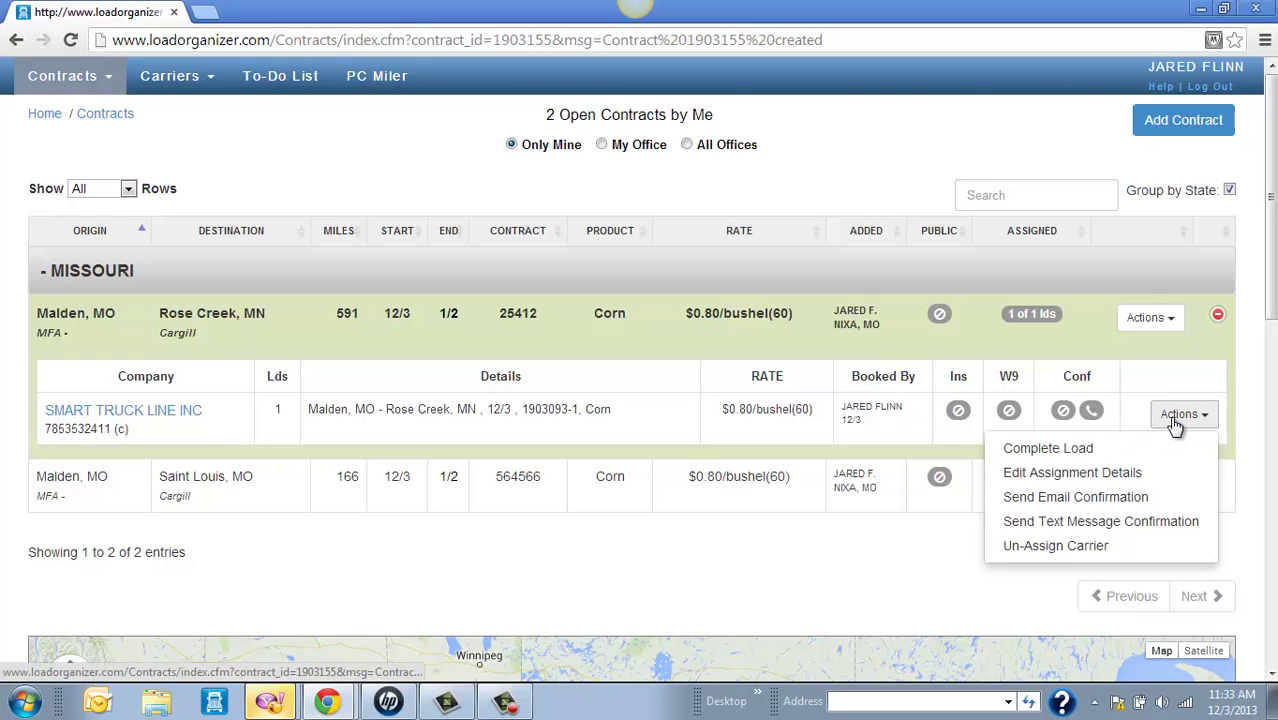
pyautogui.click(1073, 505)
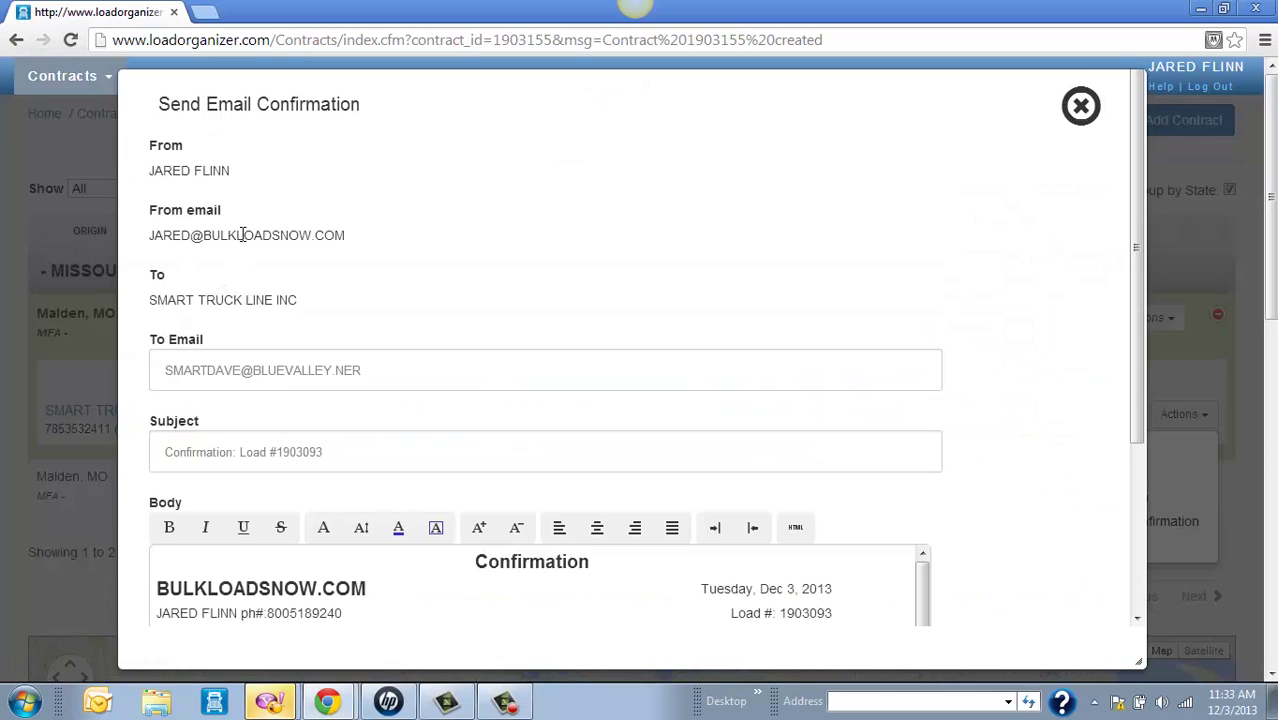
pyautogui.scroll(-2, 280, 395)
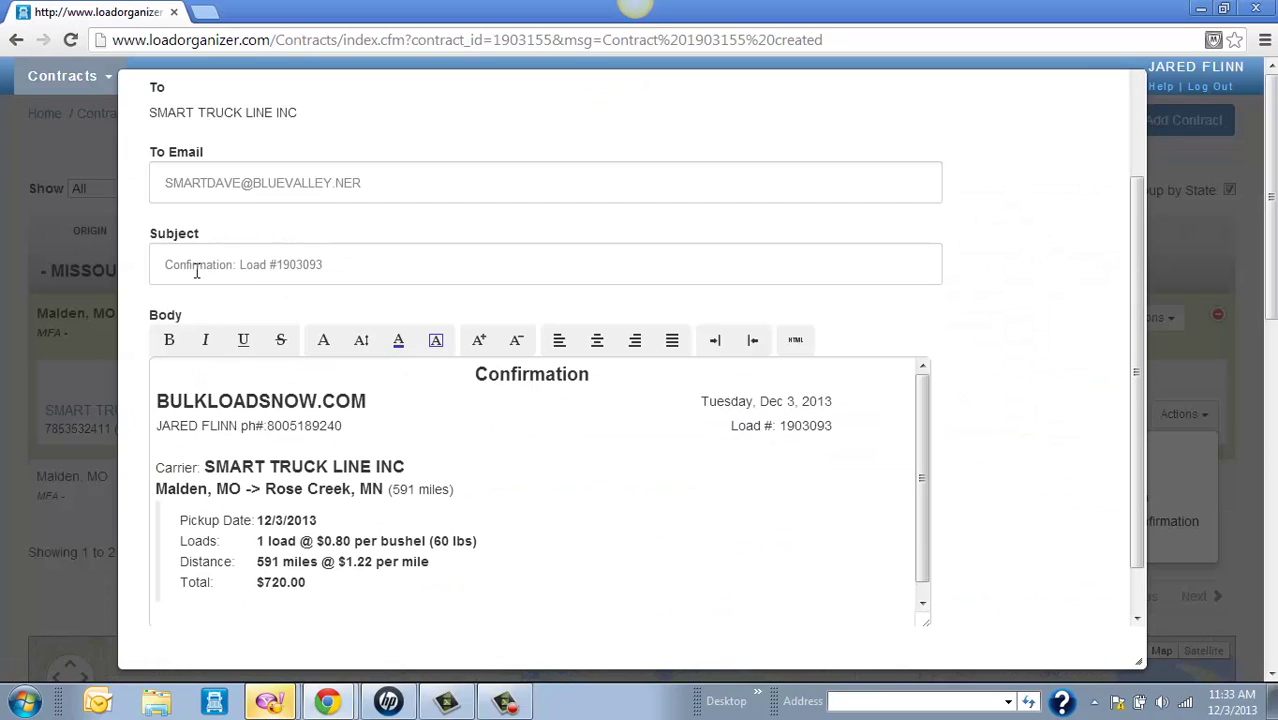
pyautogui.scroll(-1, 301, 421)
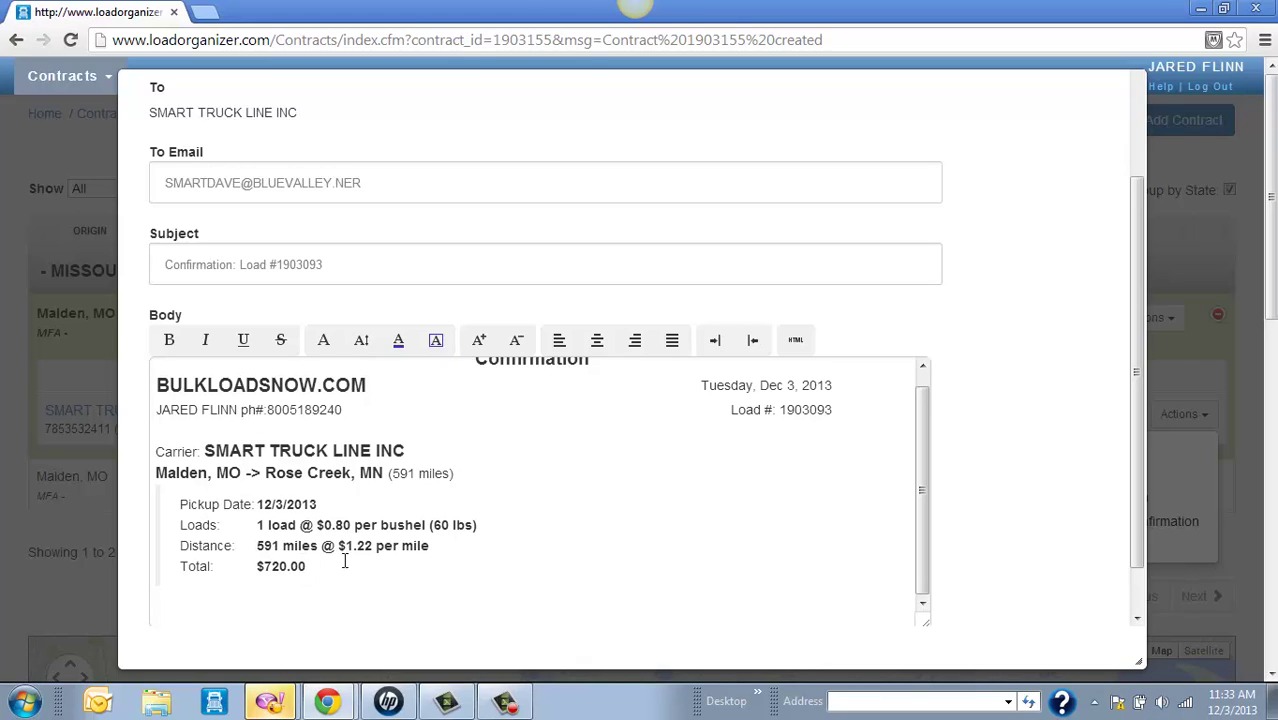
pyautogui.scroll(1, 627, 403)
pyautogui.scroll(2, 923, 241)
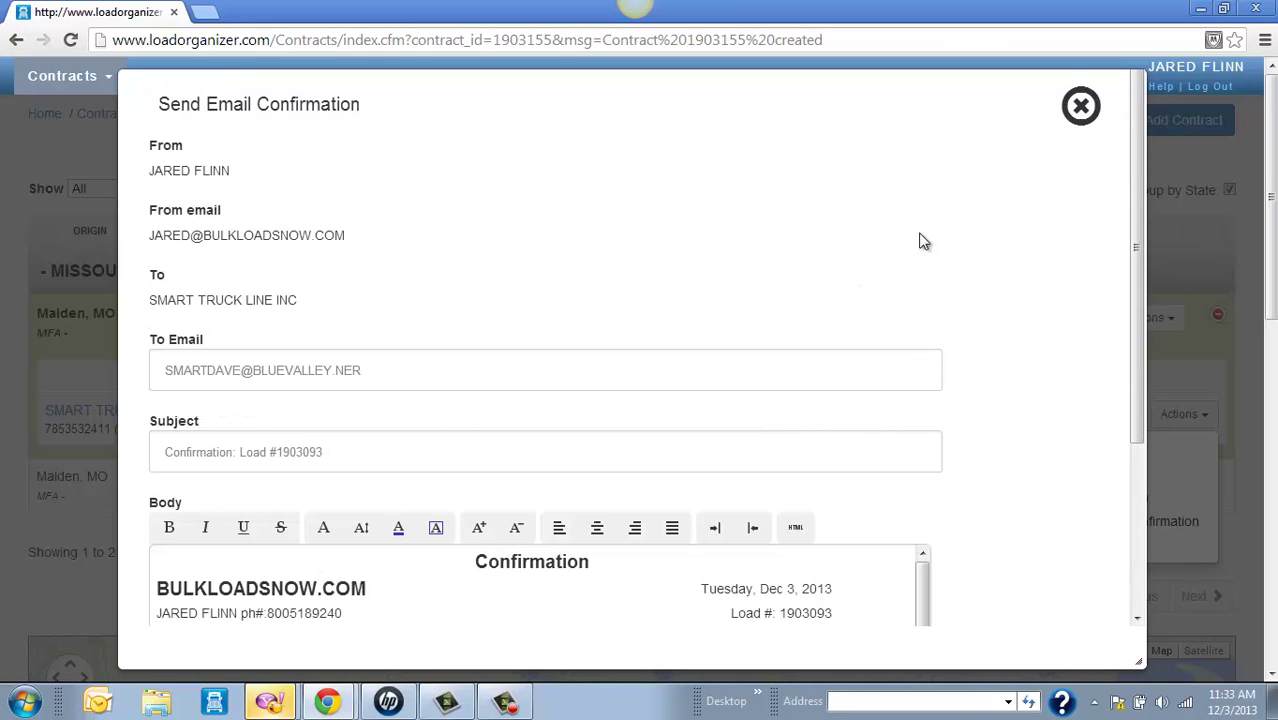
pyautogui.click(1077, 110)
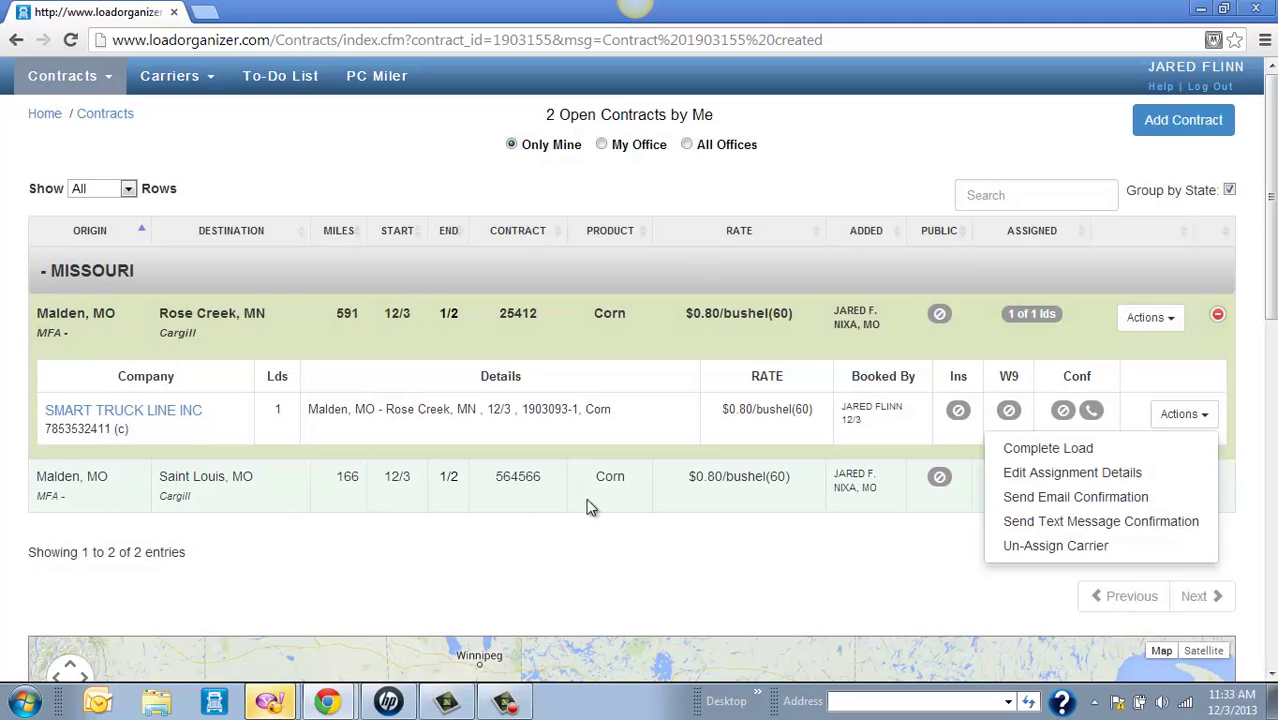
# Assign BONES CONCRETE INC to a Saint Louis contract load: 900 bushels, pickup 12/3/2013
pyautogui.click(966, 556)
pyautogui.click(1155, 480)
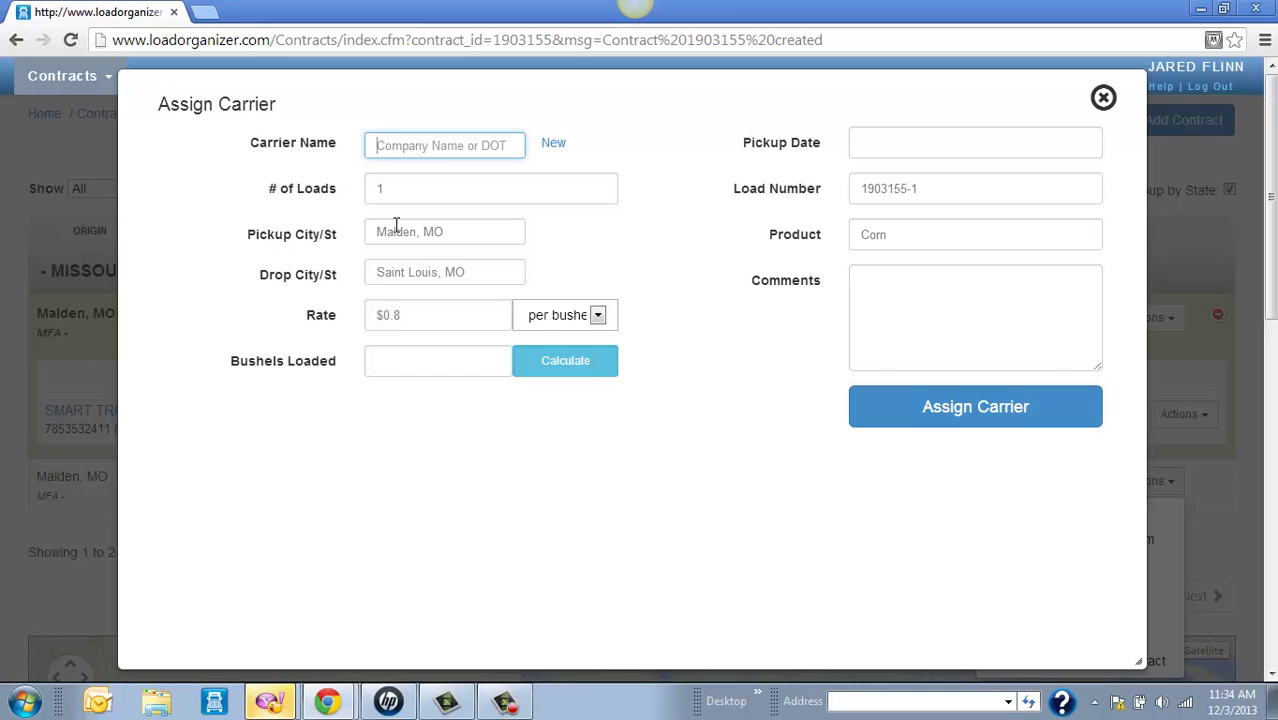
pyautogui.write('bone')
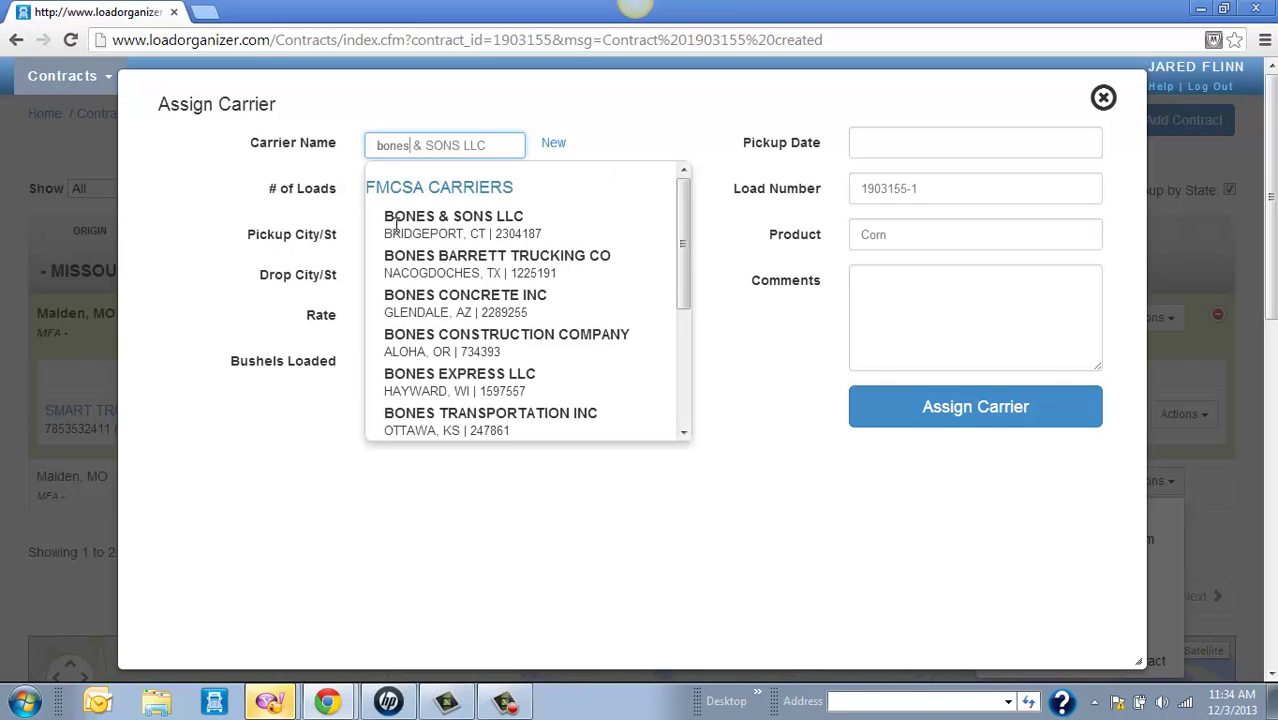
pyautogui.write('s coNCRETE')
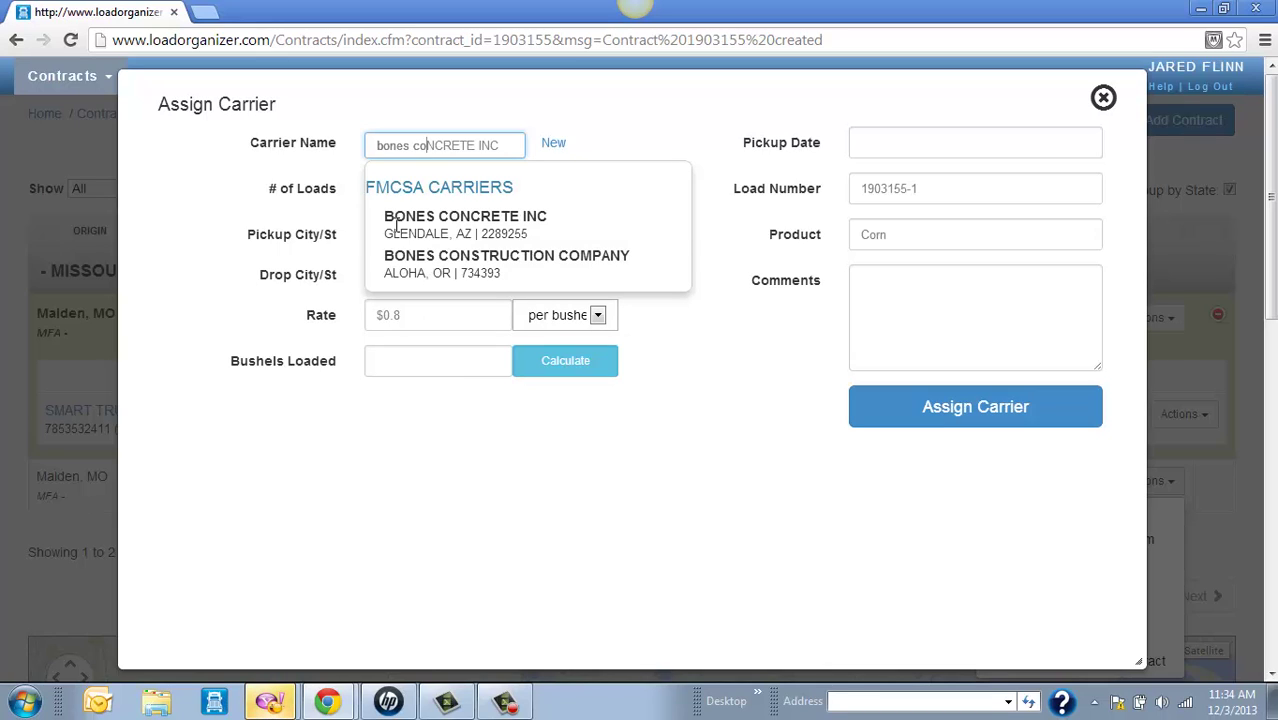
pyautogui.click(425, 226)
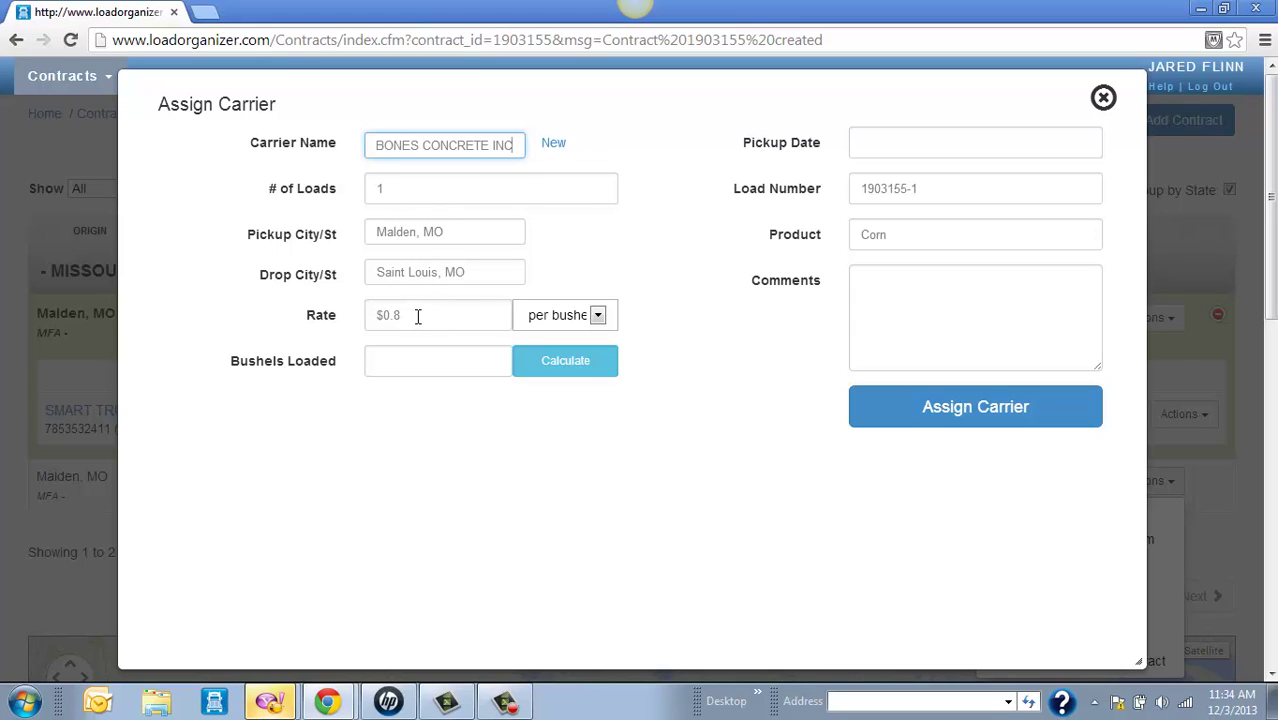
pyautogui.click(402, 363)
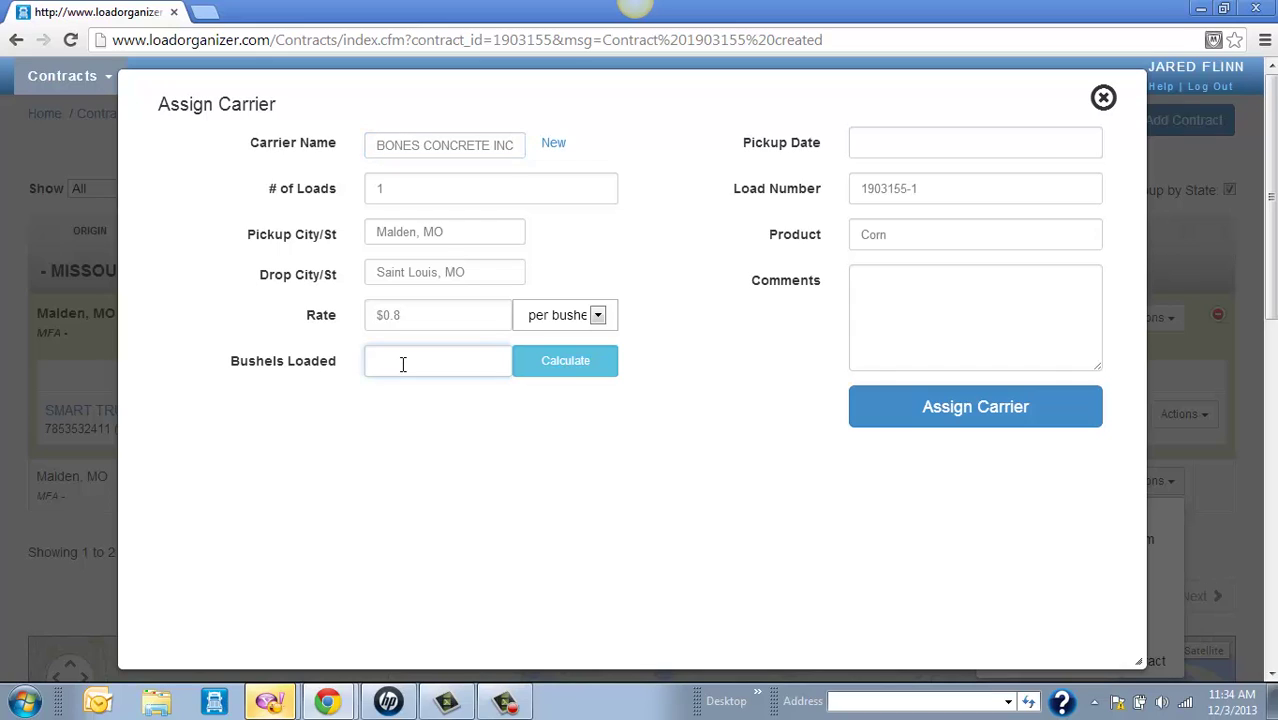
pyautogui.write('900')
pyautogui.click(893, 141)
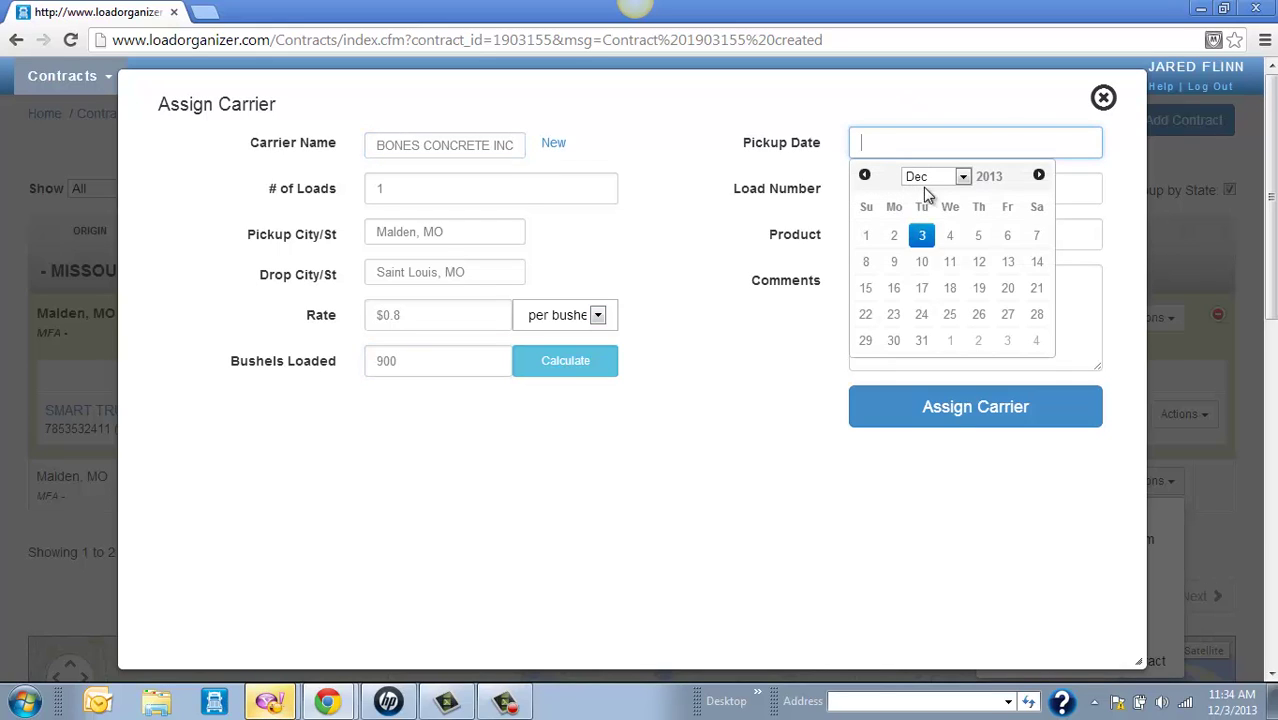
pyautogui.click(924, 238)
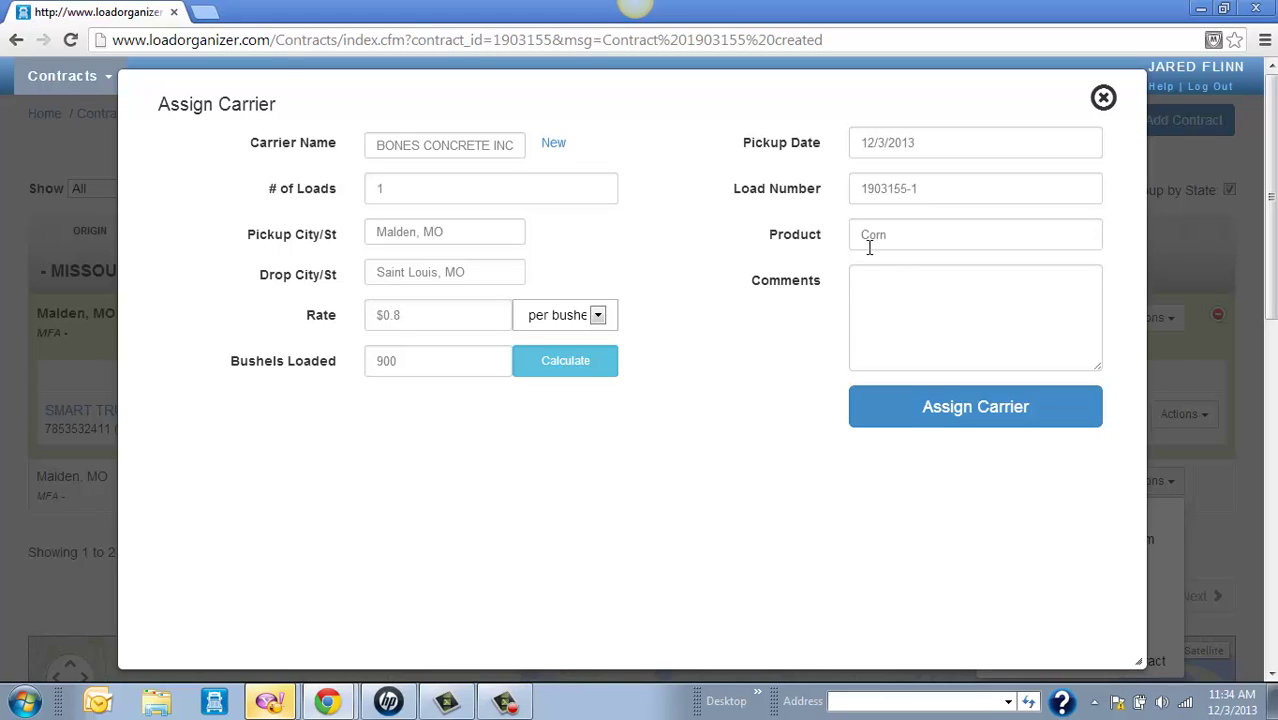
pyautogui.click(972, 411)
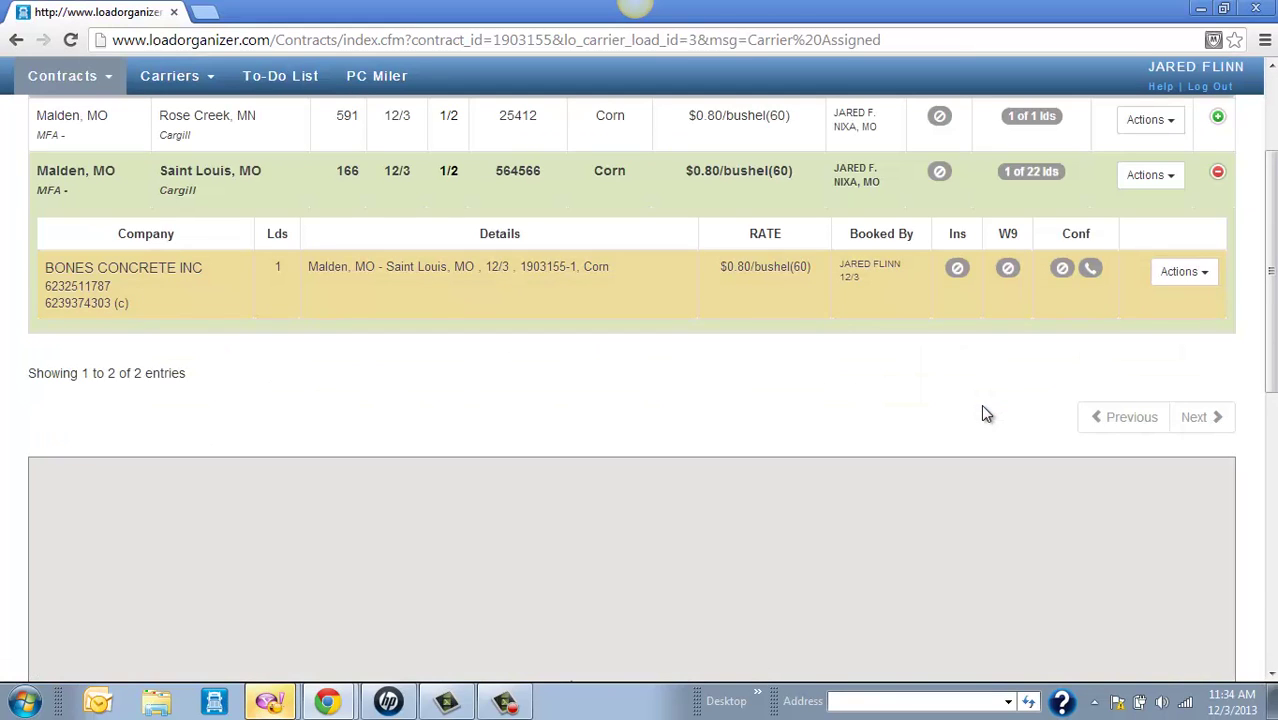
# Toggle the Saint Louis row's details to confirm BONES CONCRETE INC holds 1 of 22 loads
pyautogui.click(812, 193)
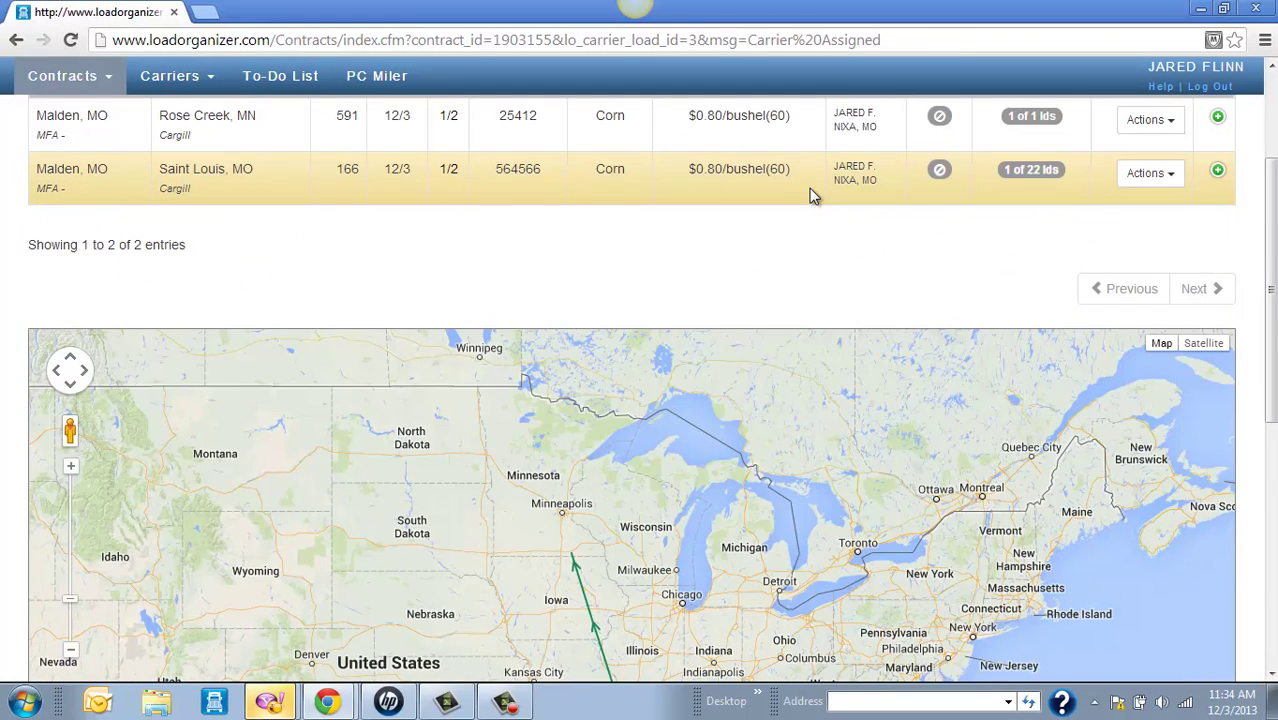
pyautogui.click(812, 195)
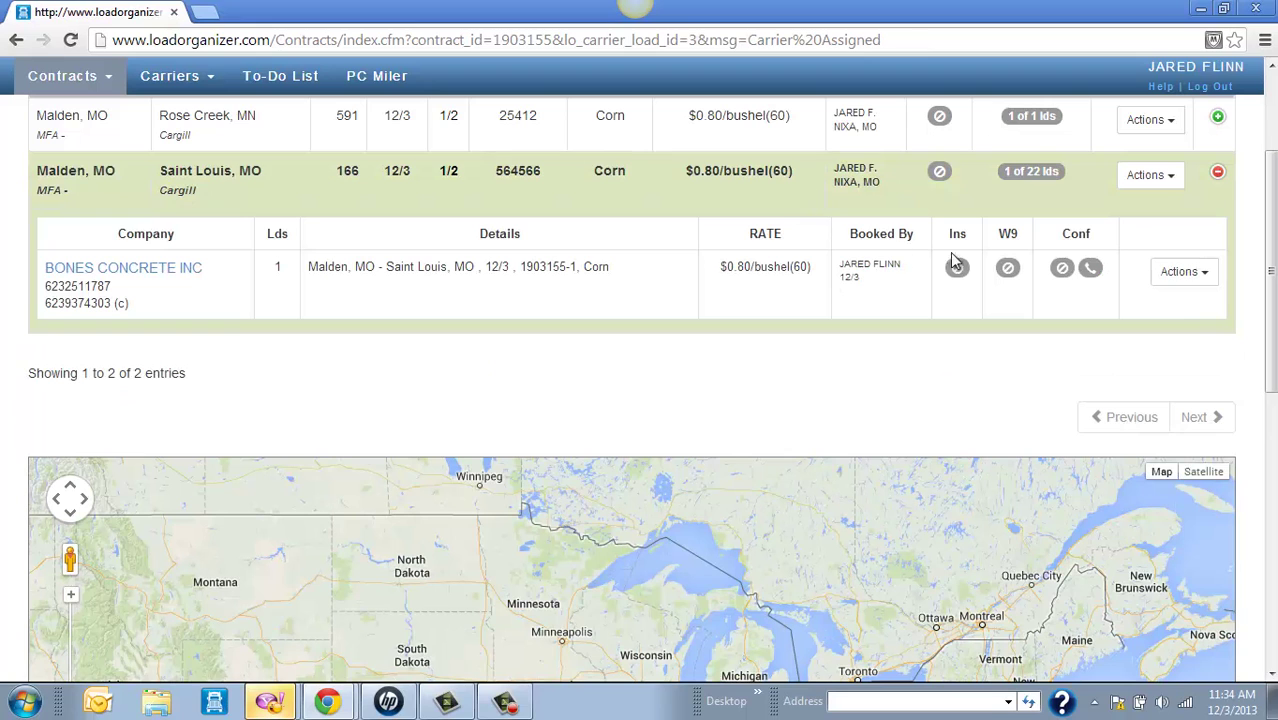
pyautogui.click(810, 190)
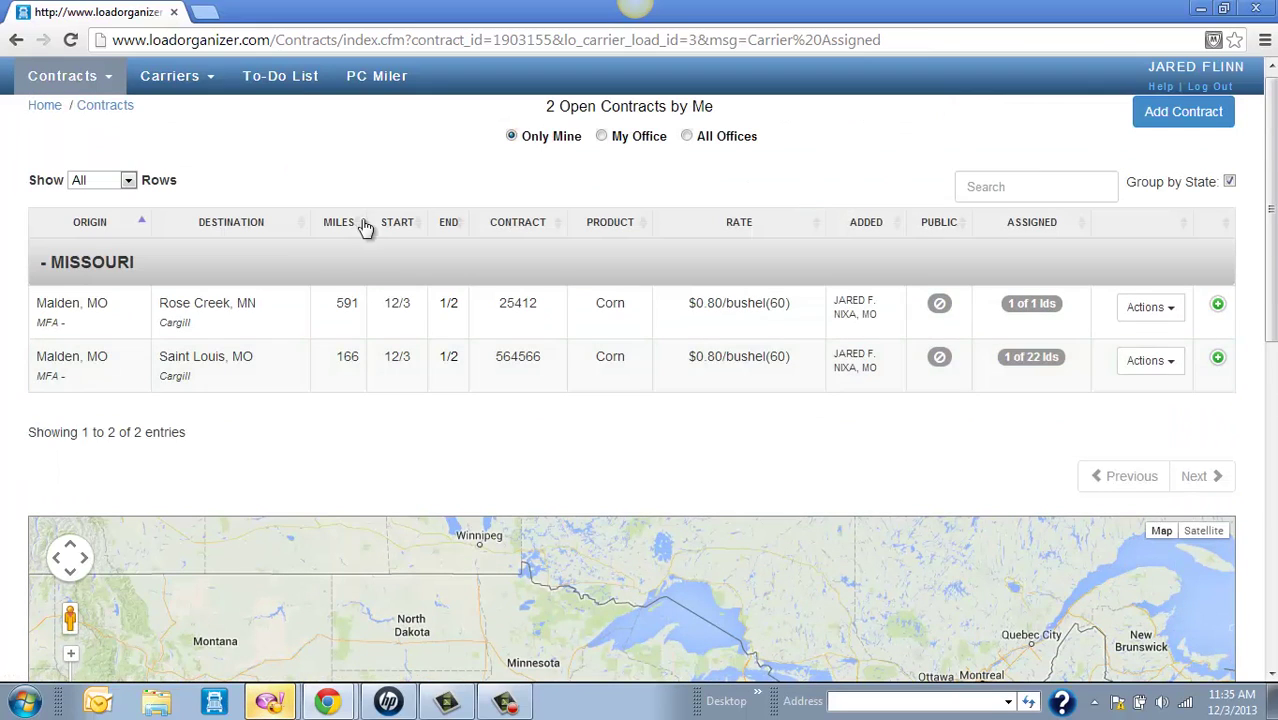
# Go via Carrier Search to the To-Do List of carriers lacking insurance and W9 info
pyautogui.moveTo(174, 80)
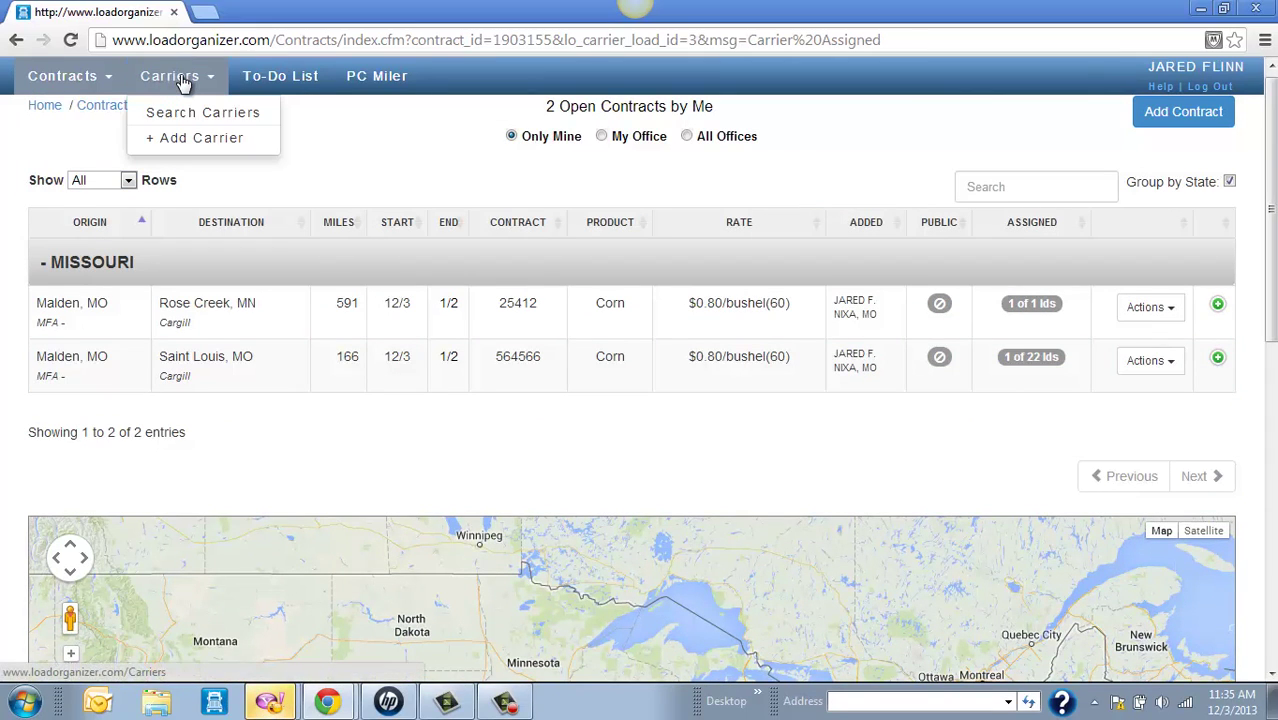
pyautogui.click(183, 83)
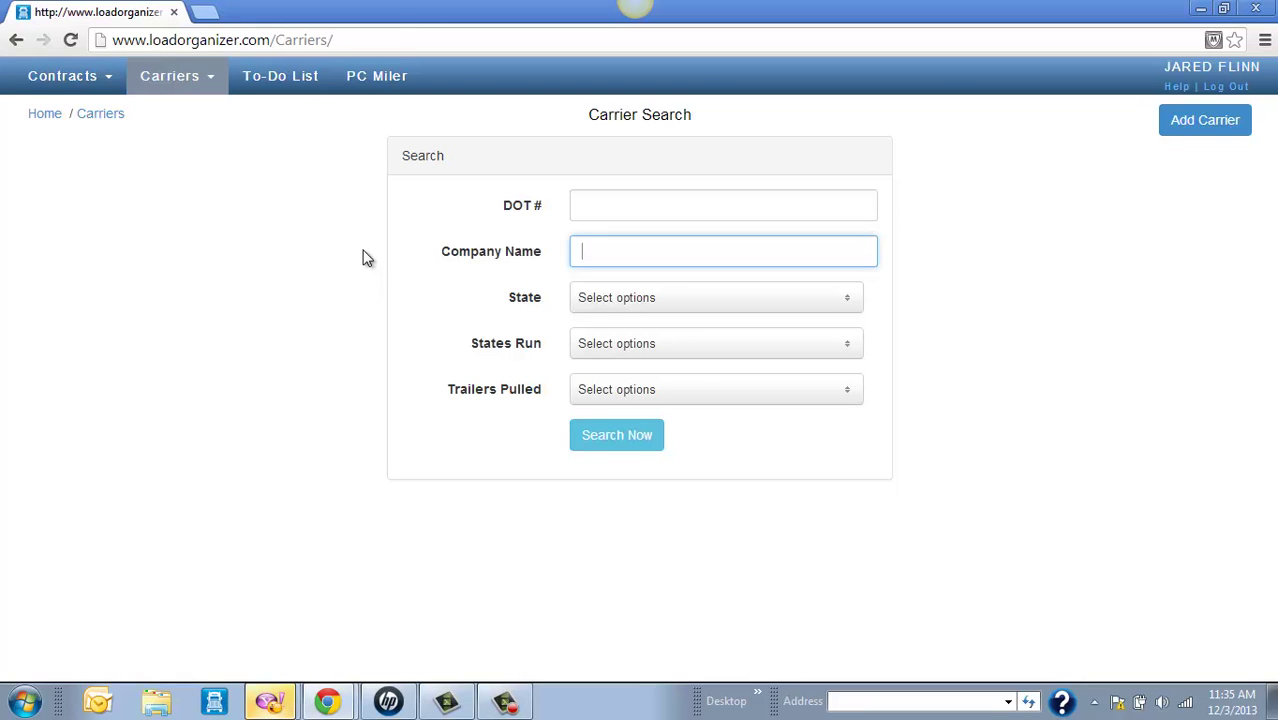
pyautogui.click(281, 80)
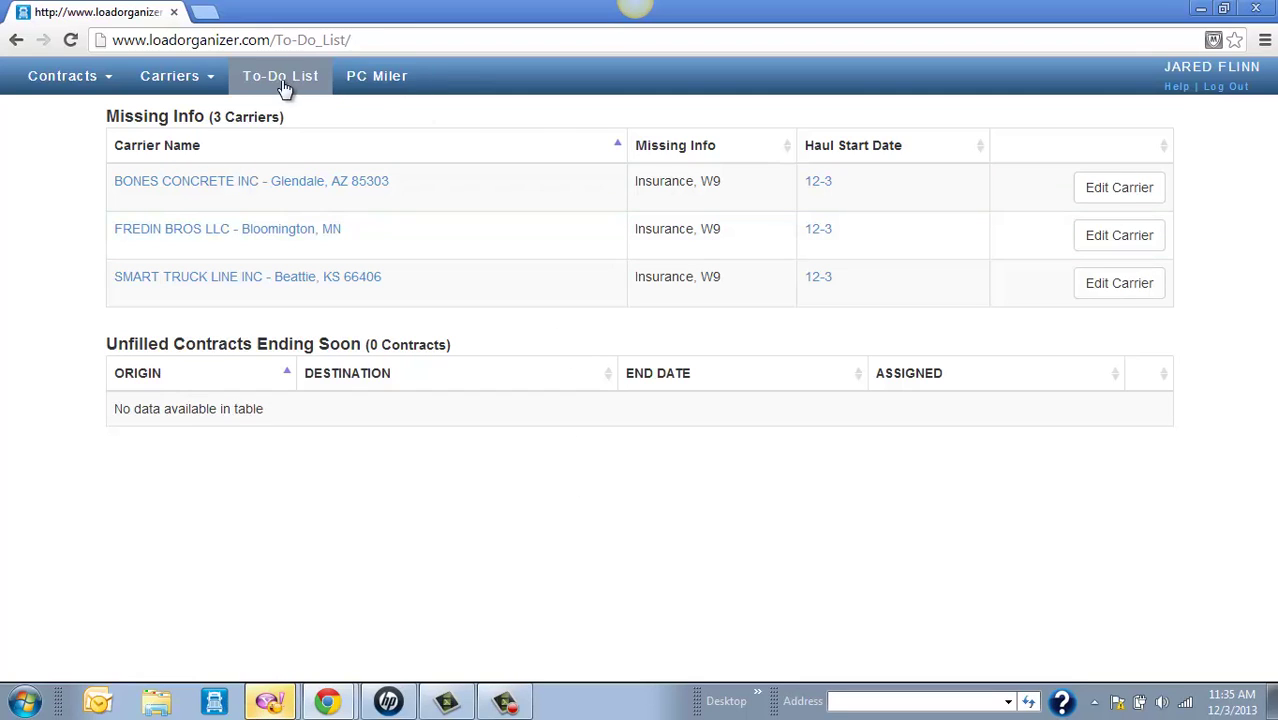
# Open the PC Miler routing page from the top navigation bar
pyautogui.click(372, 90)
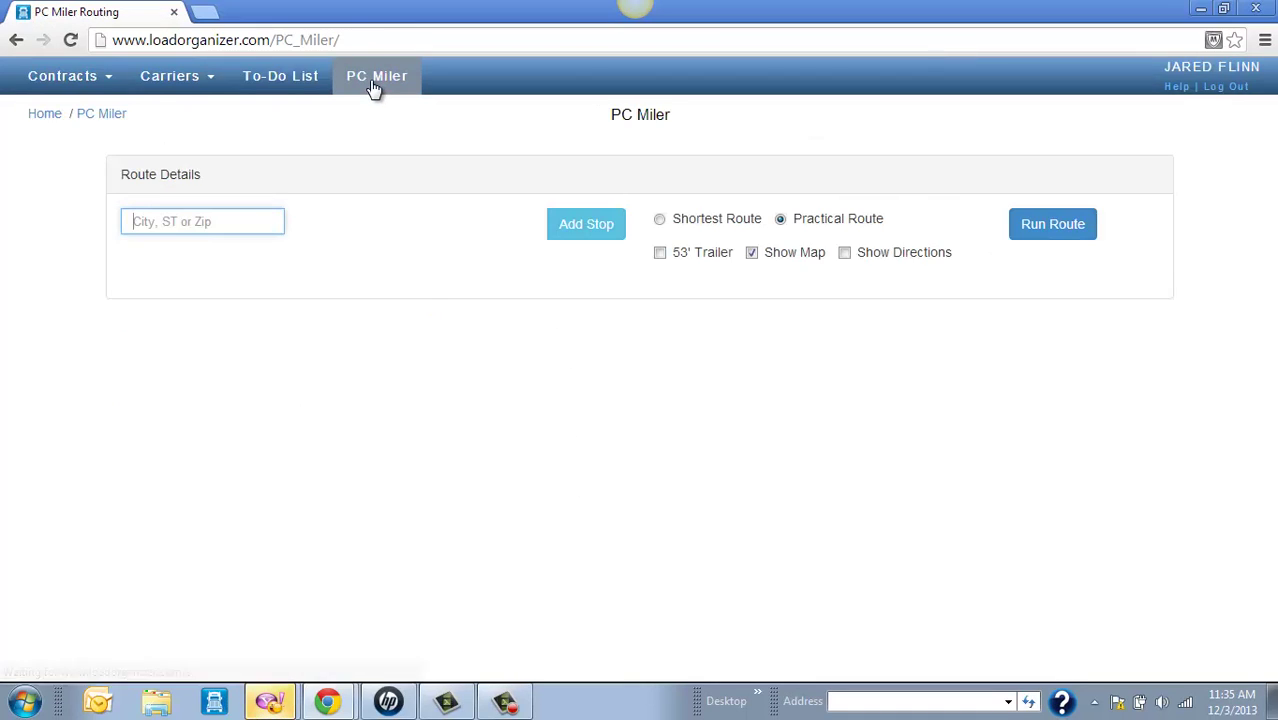